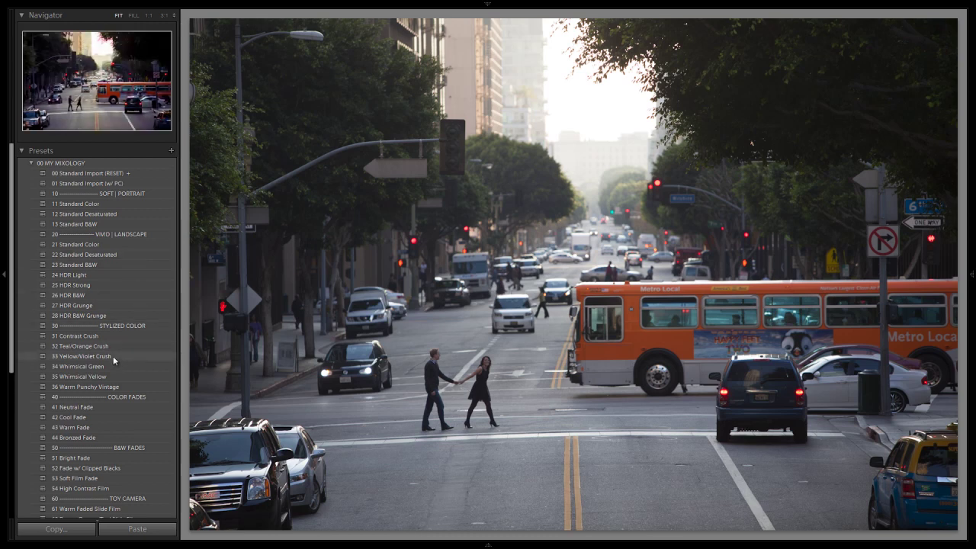
# - Apply the 33 Yellow/Violet Crush preset to the street photo and brighten it with the 06 Lighten +1 exposure preset
pyautogui.click(67, 356)
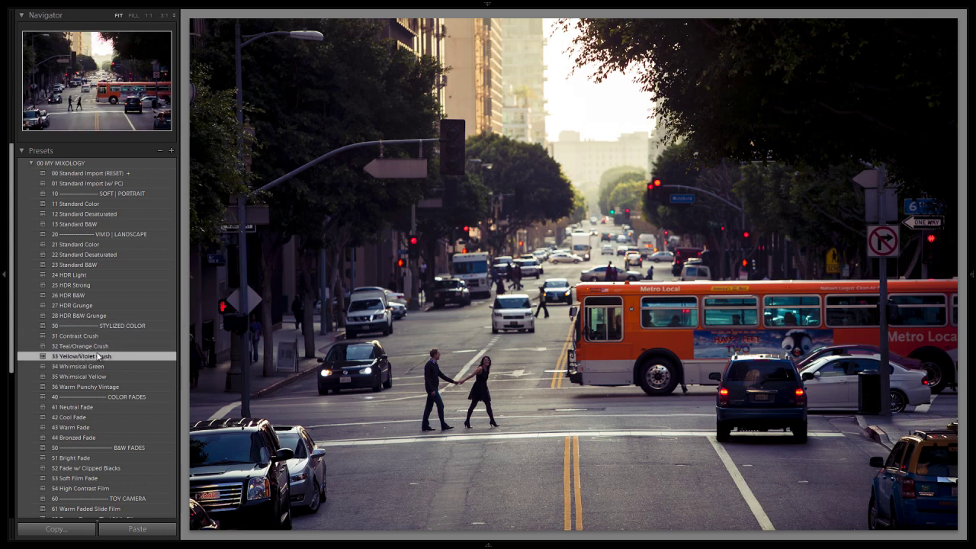
pyautogui.click(31, 163)
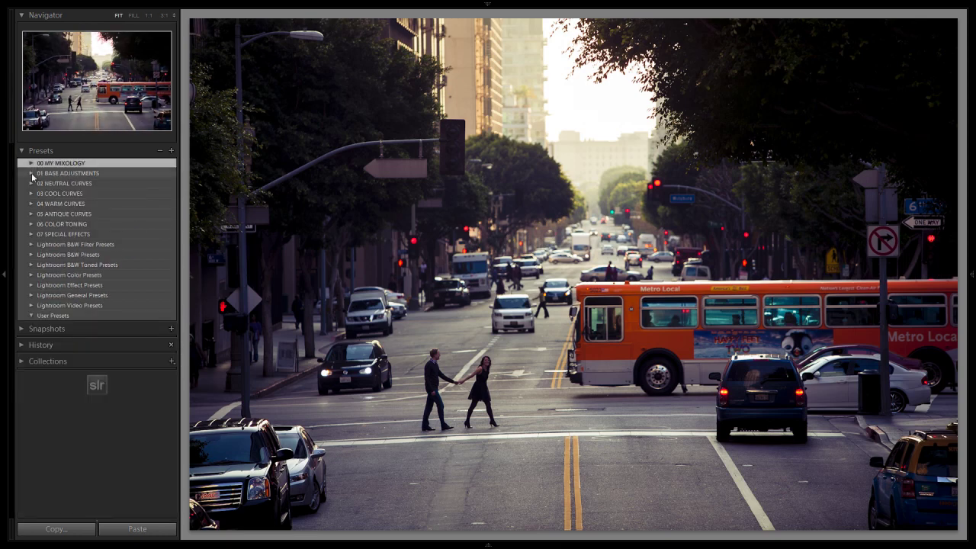
pyautogui.click(33, 173)
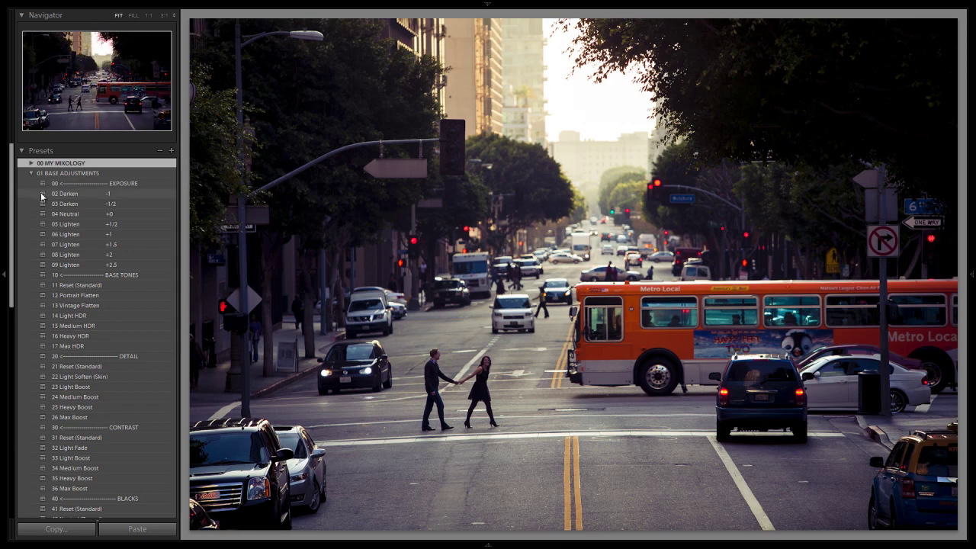
pyautogui.click(89, 225)
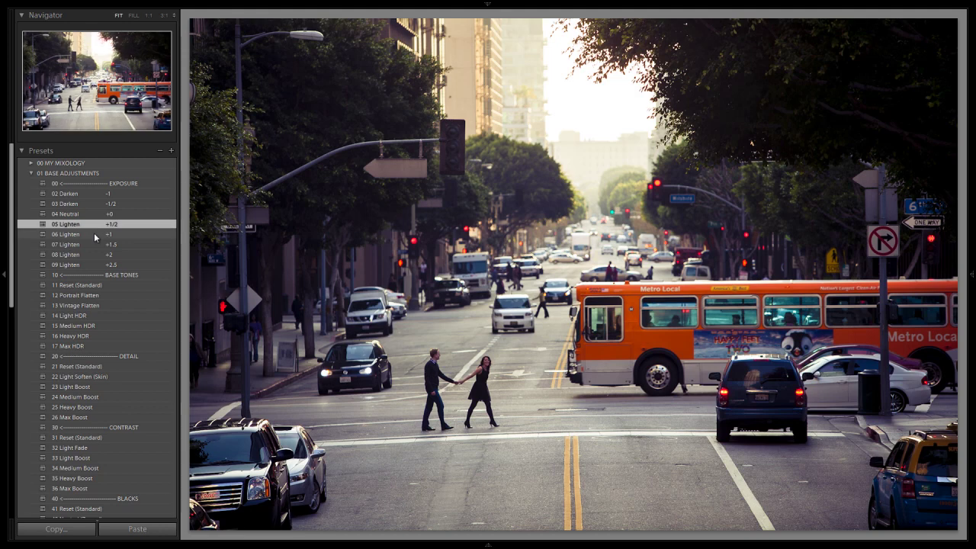
pyautogui.click(94, 235)
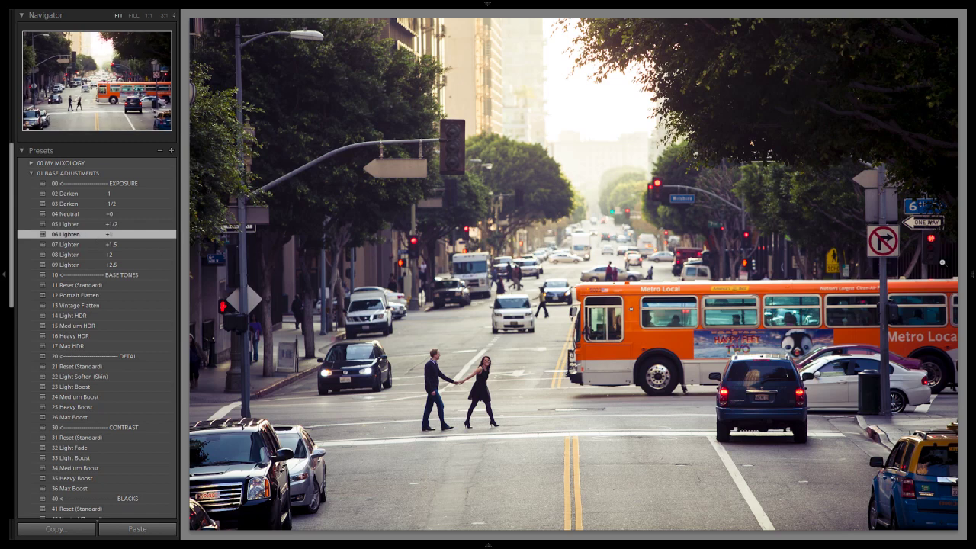
# - Warm the street photo's white balance by setting the temperature to 5300
pyautogui.click(973, 273)
pyautogui.click(928, 113)
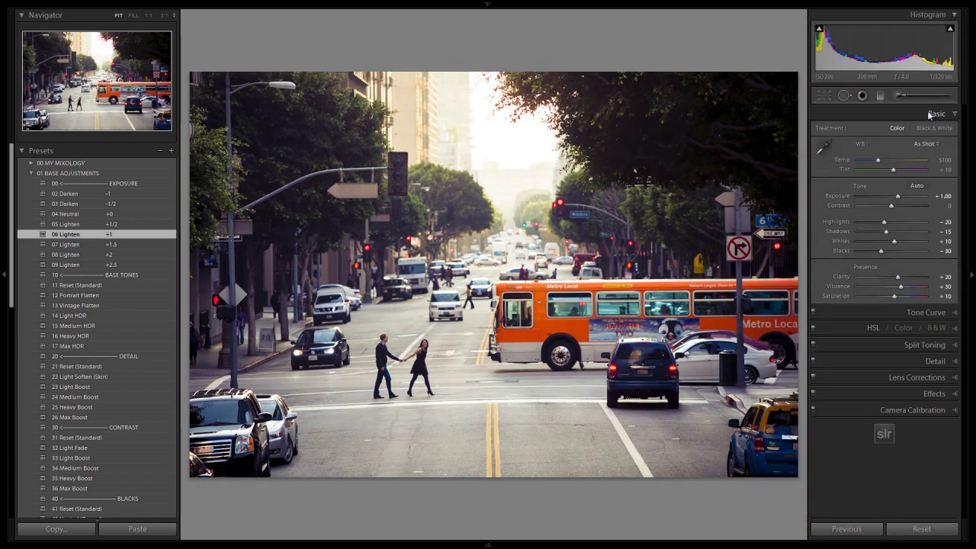
pyautogui.moveTo(880, 158); pyautogui.dragTo(882, 158)
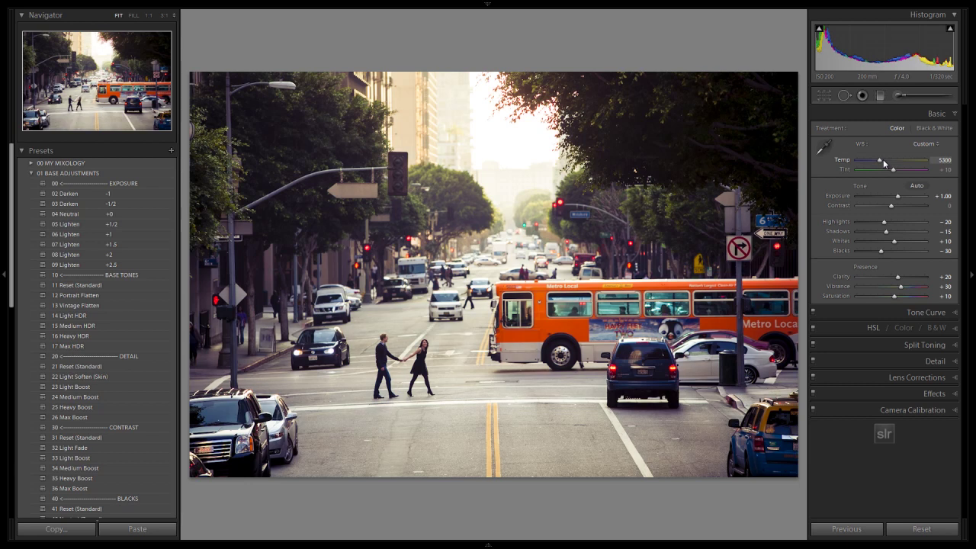
pyautogui.click(950, 115)
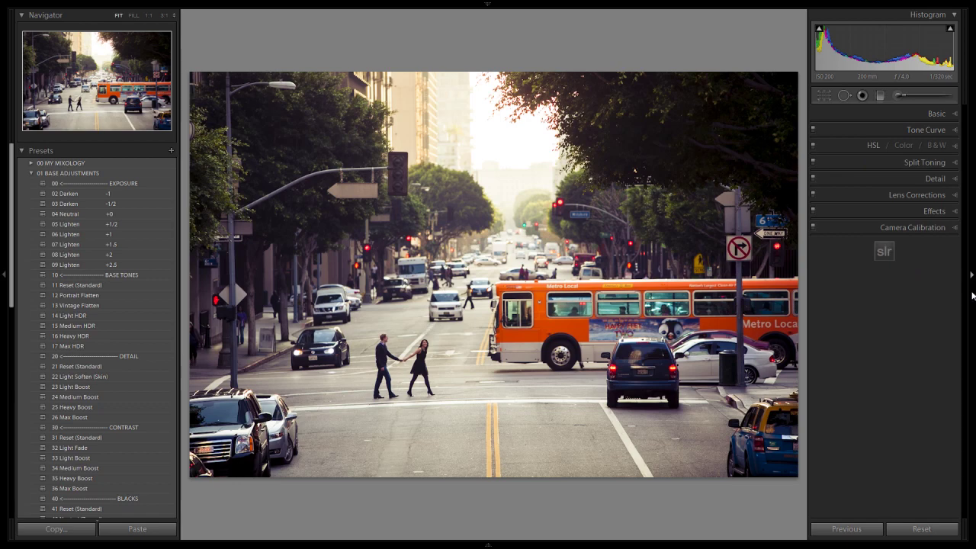
# - Compare the before and after versions of the street photo with the side panels hidden
pyautogui.press('Tab')
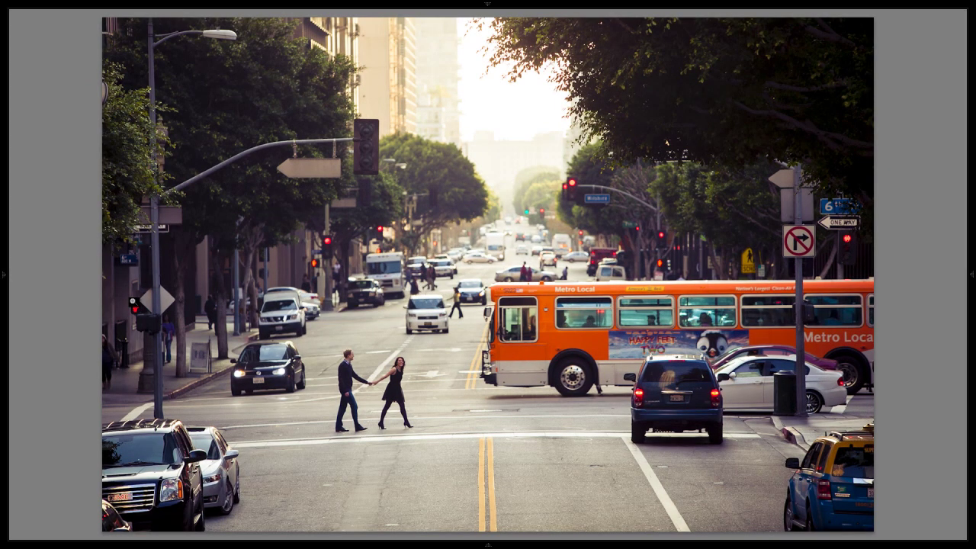
pyautogui.press('\\')
pyautogui.press('\\')
pyautogui.press('\\')
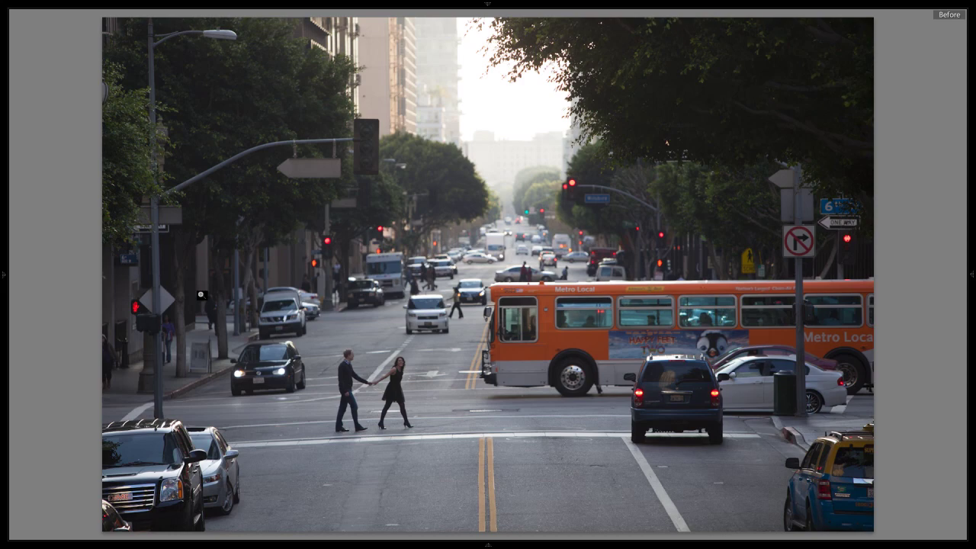
pyautogui.press('\\')
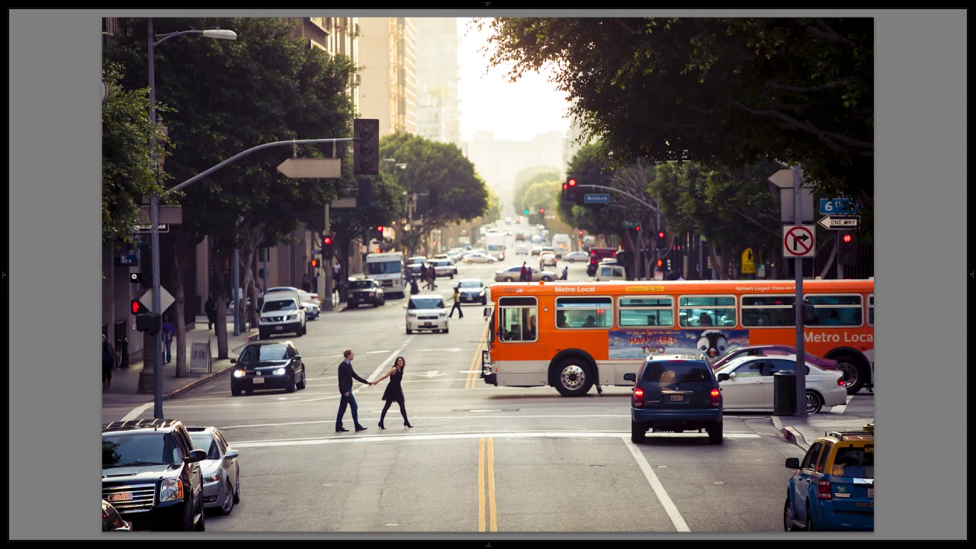
# - Find and open the unedited photo of the couple kissing beside the railway tank car, SLRLounge-LR4-AtoZ-Training-Exercise-File-2-13.cr2
pyautogui.click(488, 544)
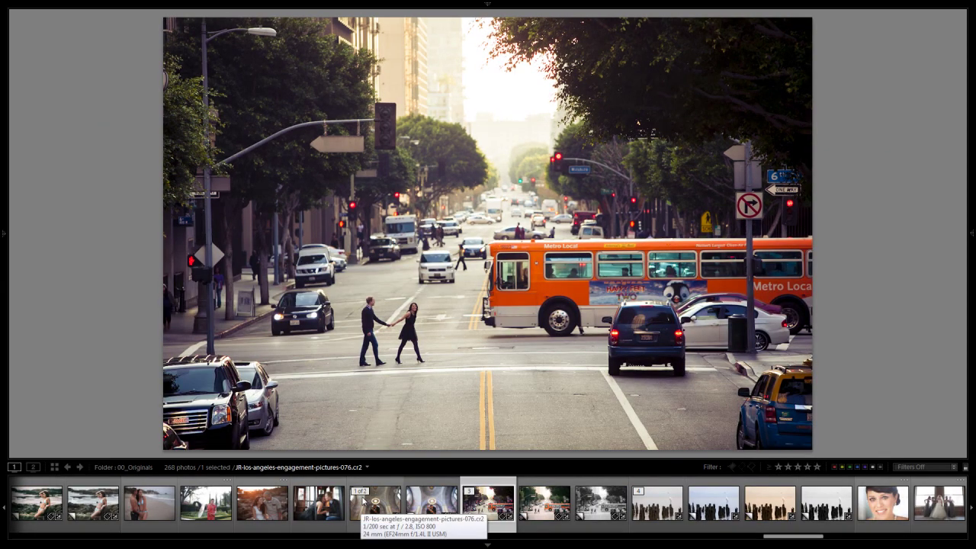
pyautogui.scroll(3, 363, 500)
pyautogui.scroll(3, 364, 497)
pyautogui.scroll(5, 364, 499)
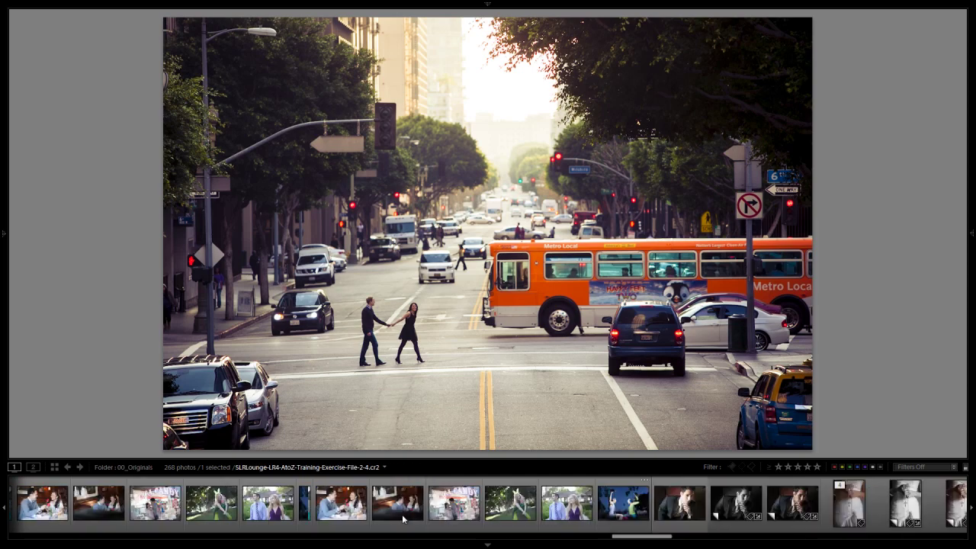
pyautogui.scroll(3, 404, 519)
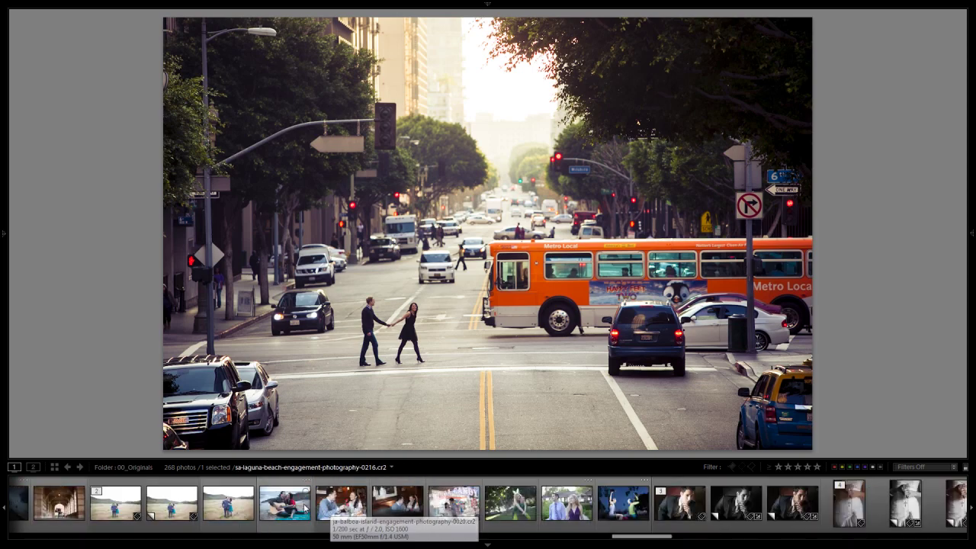
pyautogui.scroll(10, 358, 518)
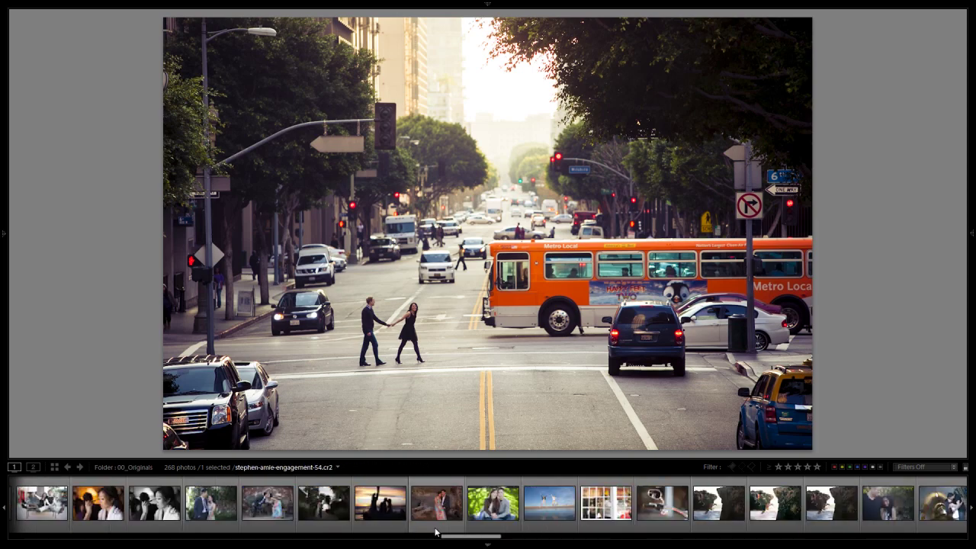
pyautogui.scroll(3, 422, 532)
pyautogui.scroll(5, 425, 525)
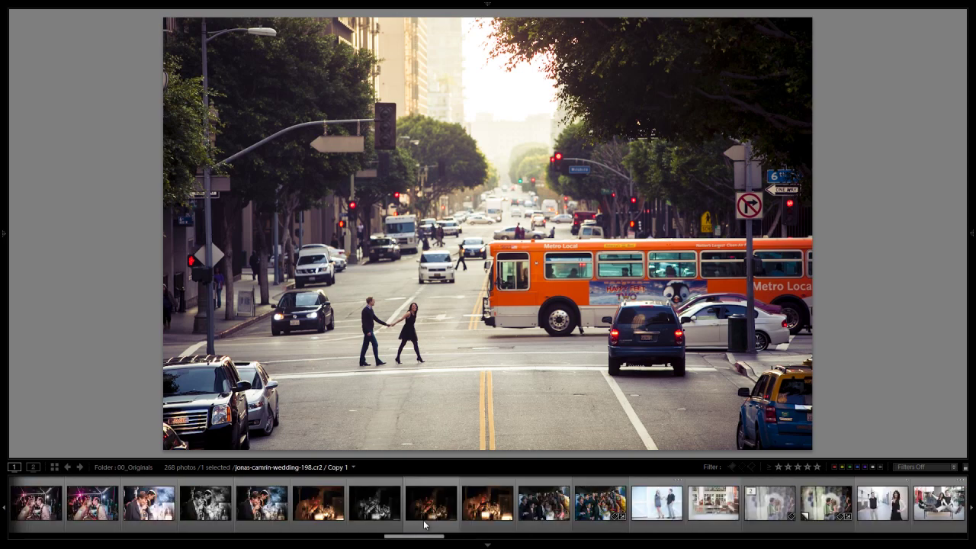
pyautogui.moveTo(402, 529)
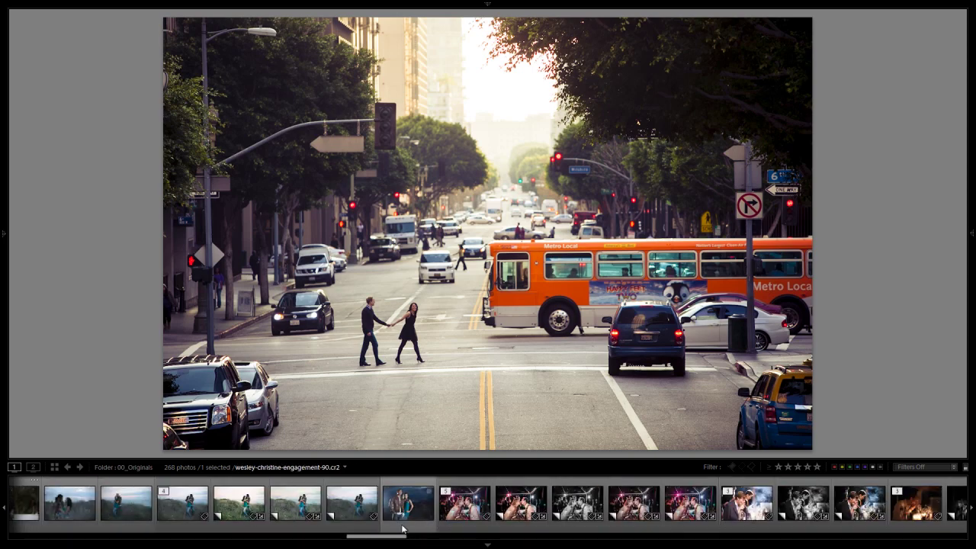
pyautogui.moveTo(405, 536); pyautogui.dragTo(333, 534)
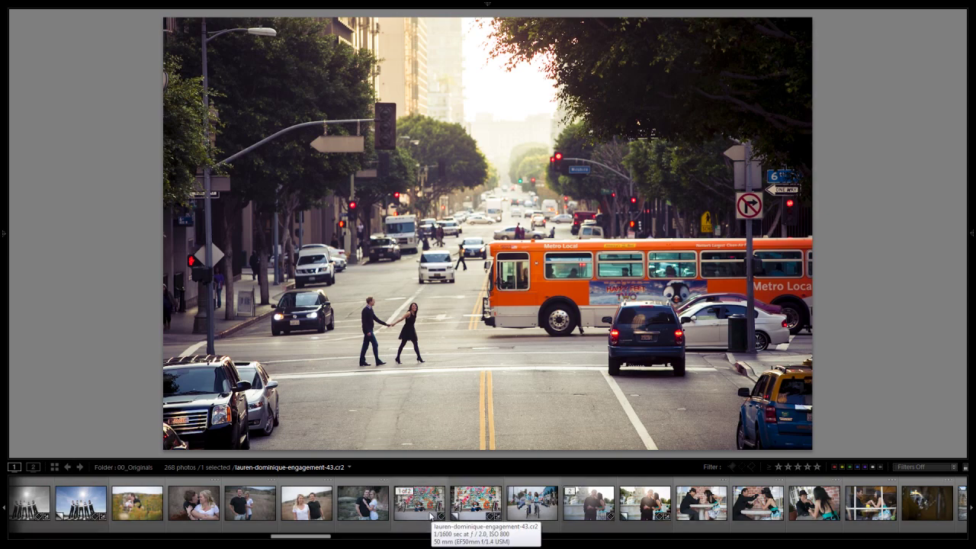
pyautogui.hscroll(-20, 337, 520)
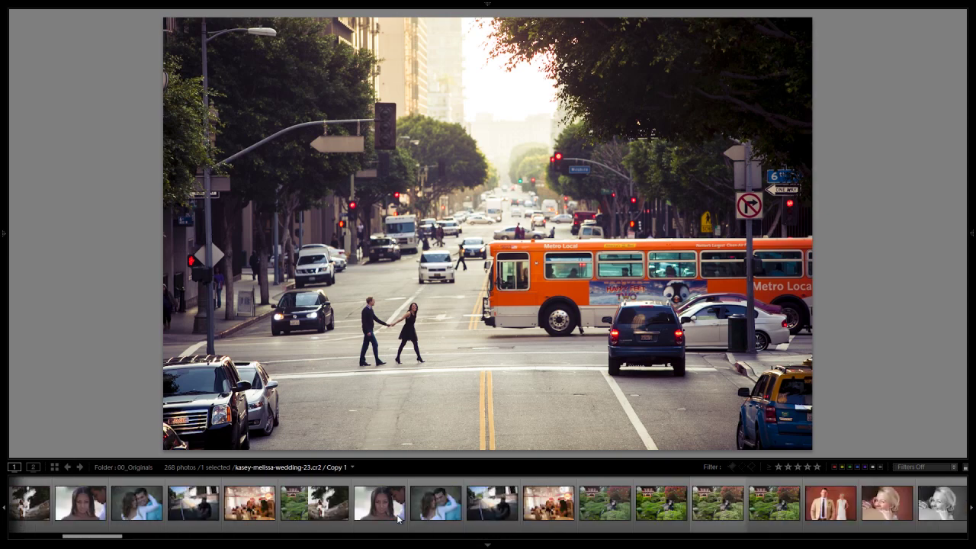
pyautogui.hscroll(15, 398, 520)
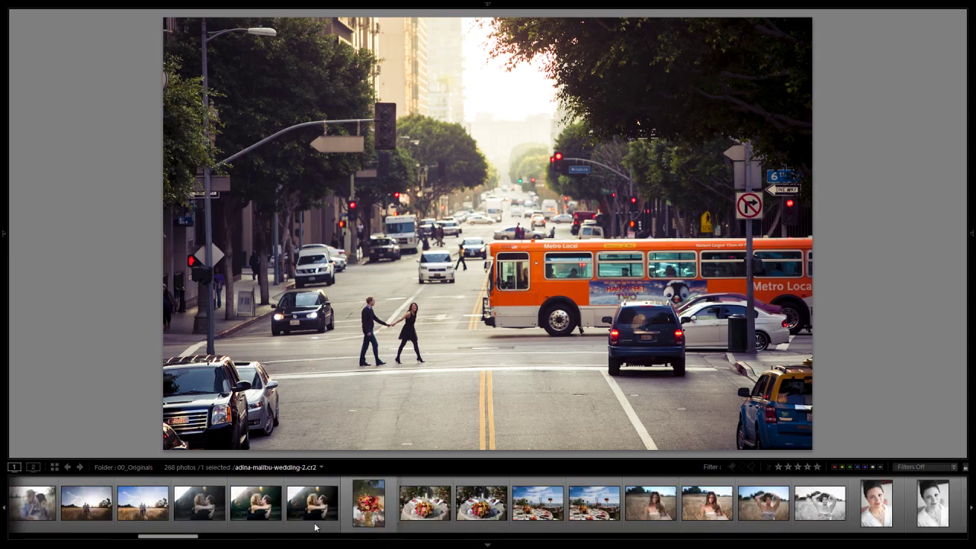
pyautogui.click(201, 509)
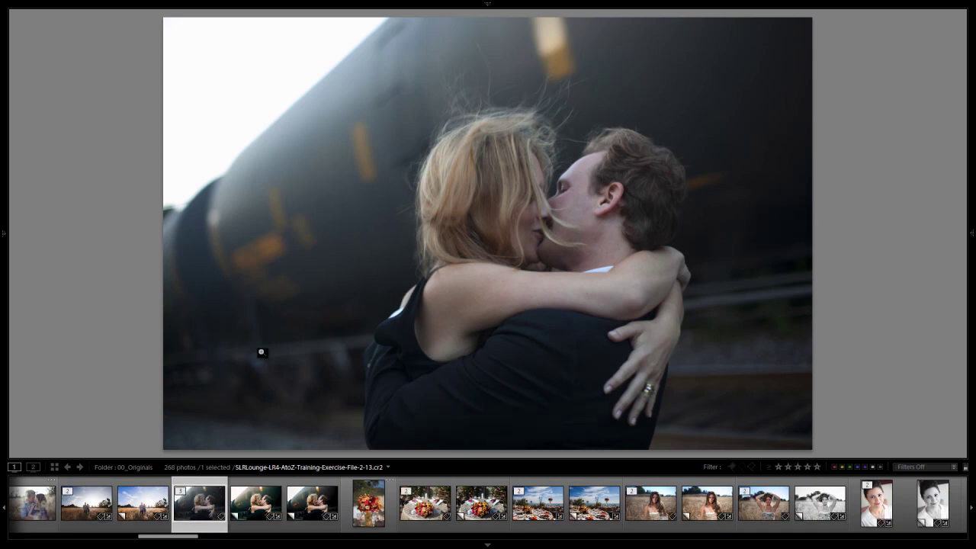
pyautogui.press('i')
pyautogui.press('i')
# - Apply the 33 Yellow/Violet Crush preset from the 00 MY MIXOLOGY group to the kissing couple photo
pyautogui.moveTo(5, 221)
pyautogui.click(32, 173)
pyautogui.click(31, 165)
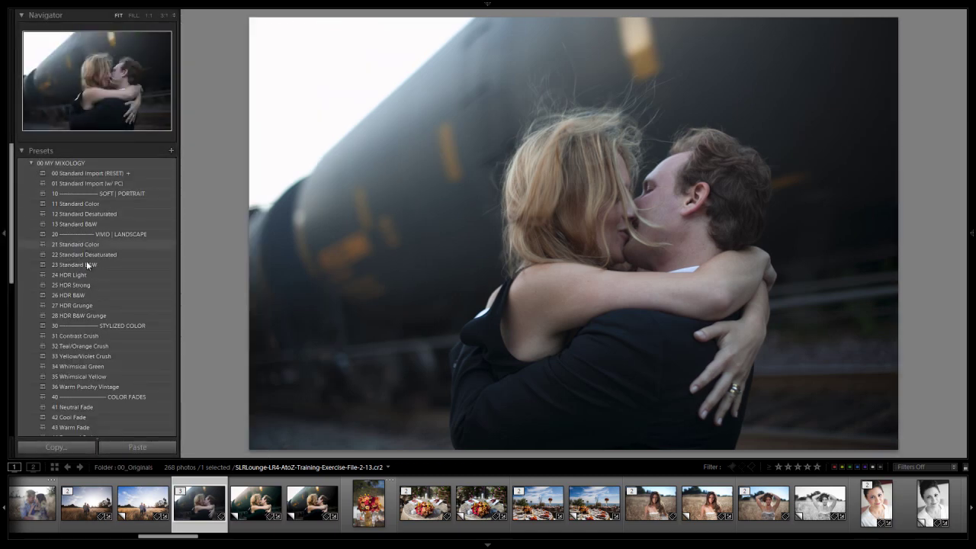
pyautogui.click(100, 355)
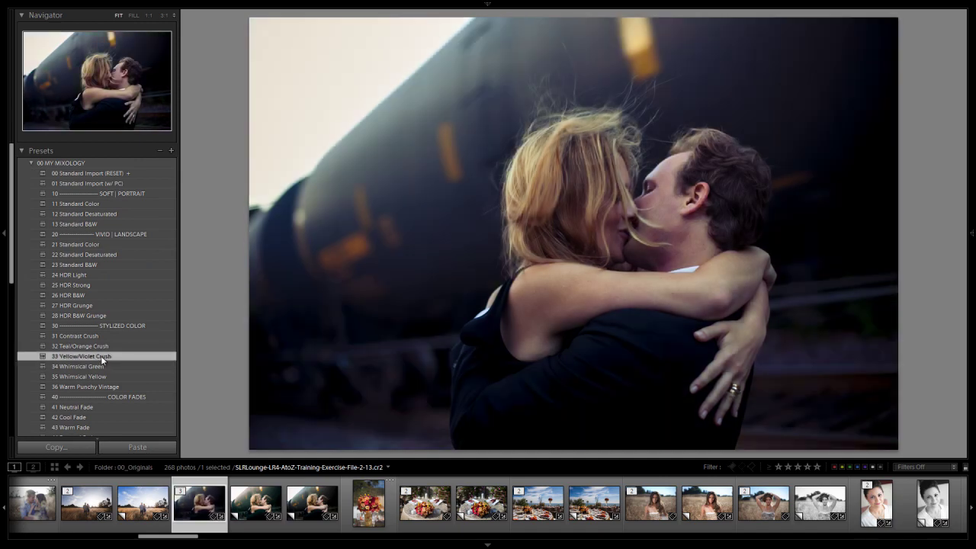
# - Try the Lighten exposure presets on the kissing couple photo and settle on 05 Lighten +1/2
pyautogui.click(32, 163)
pyautogui.click(31, 173)
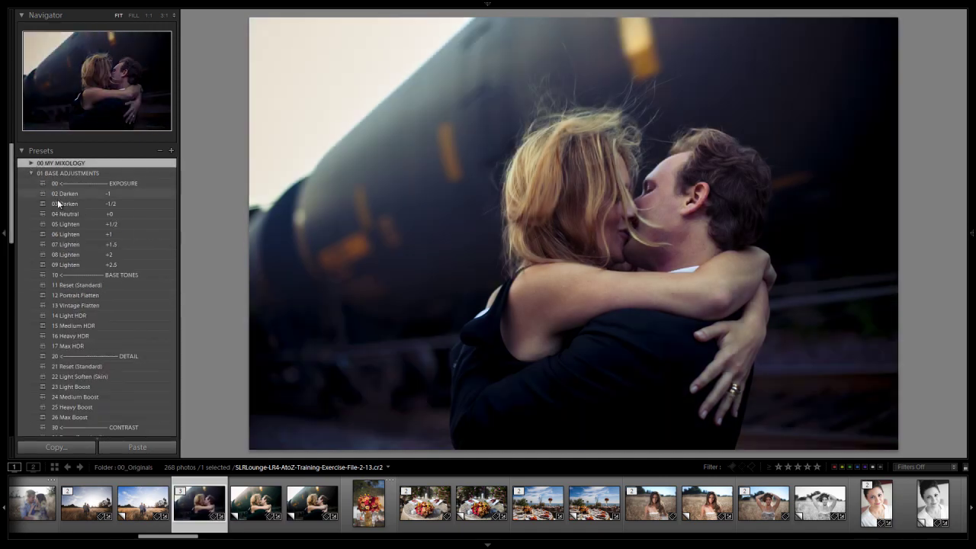
pyautogui.click(94, 224)
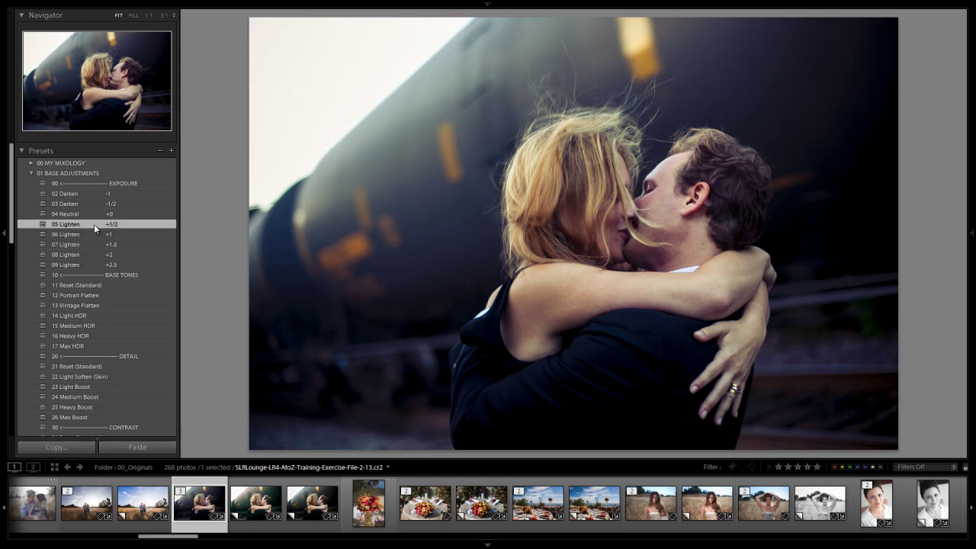
pyautogui.click(98, 234)
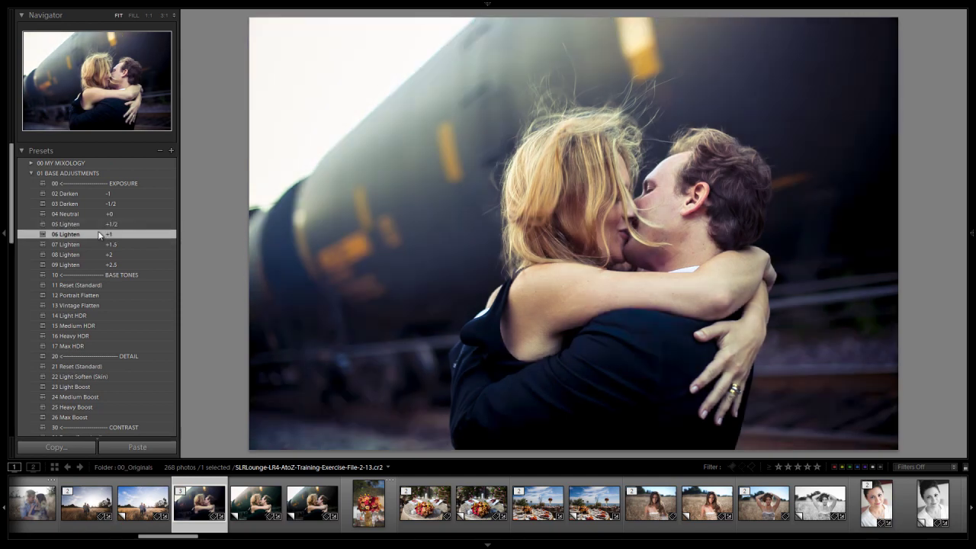
pyautogui.click(99, 224)
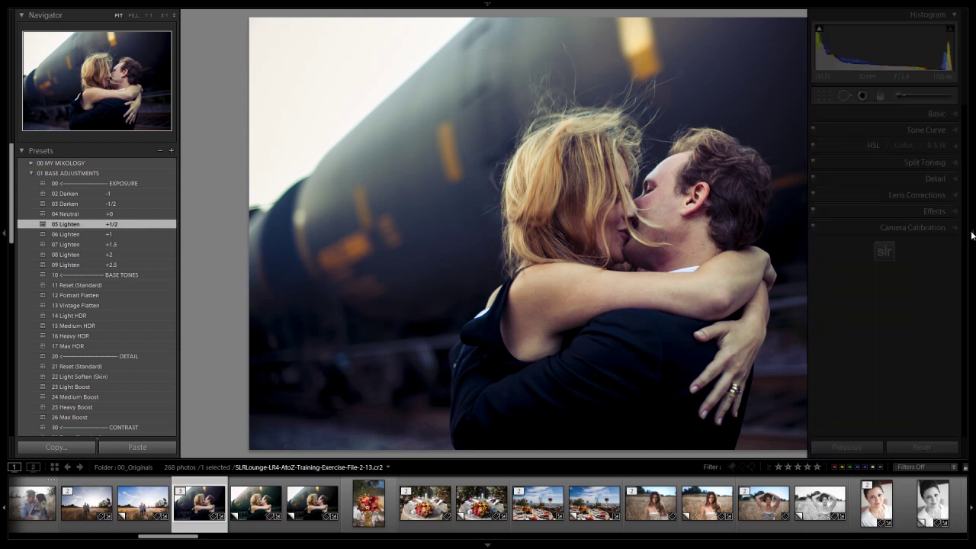
# - Warm the kissing couple photo's white balance by setting the temperature to 5650
pyautogui.click(971, 235)
pyautogui.click(936, 113)
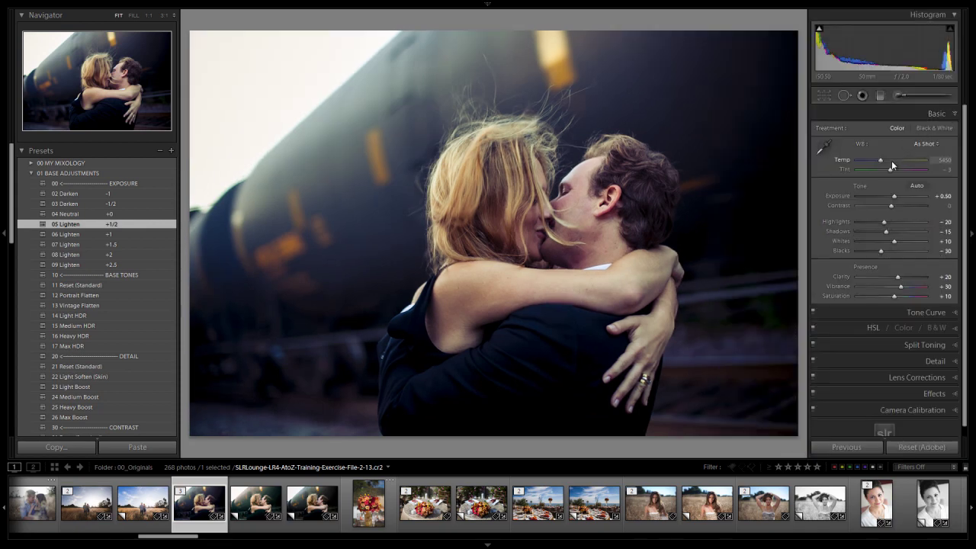
pyautogui.scroll(2, 891, 160)
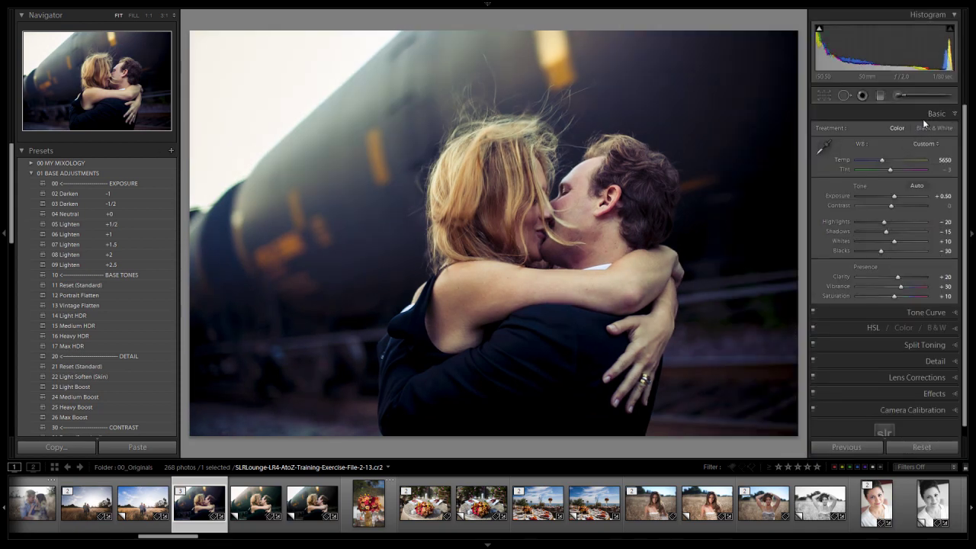
pyautogui.click(971, 233)
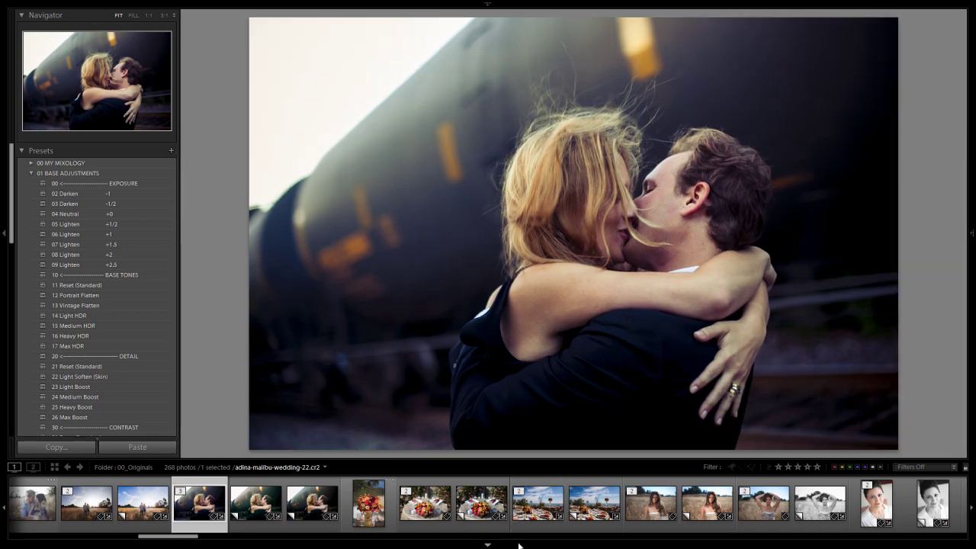
# - Compare the before and after versions of the kissing couple photo with all panels hidden
pyautogui.hotkey('shift', 'Tab')
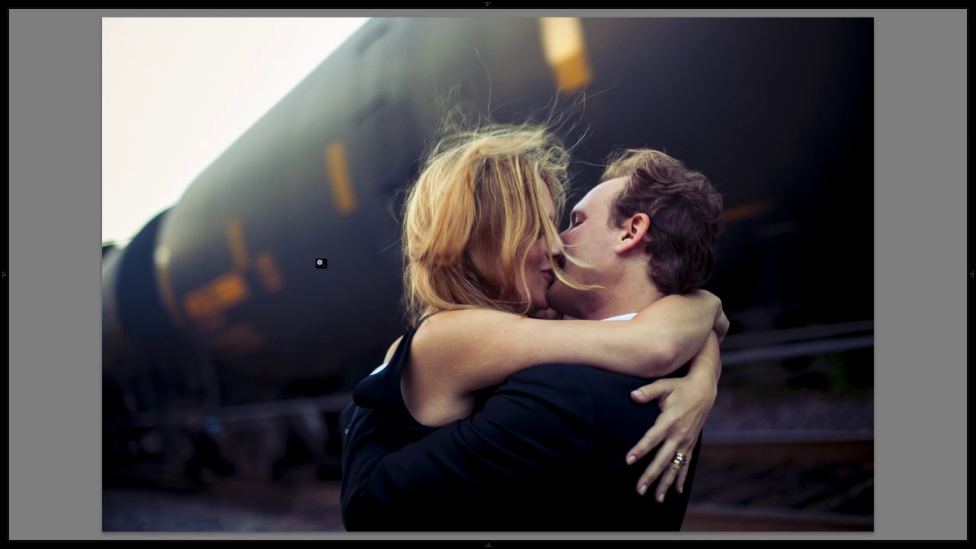
pyautogui.press('\\')
pyautogui.press('\\')
pyautogui.press('\\')
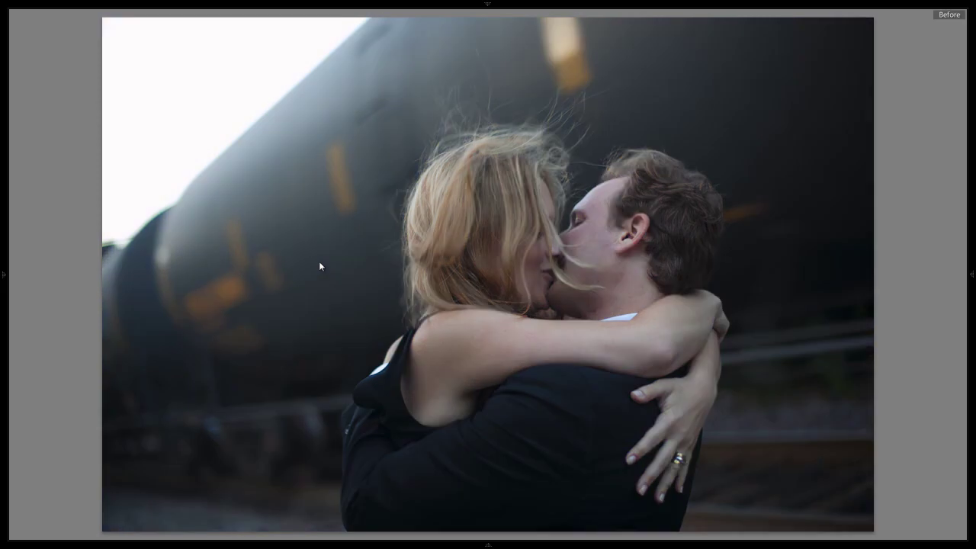
pyautogui.press('\\')
pyautogui.press('\\')
pyautogui.press('\\')
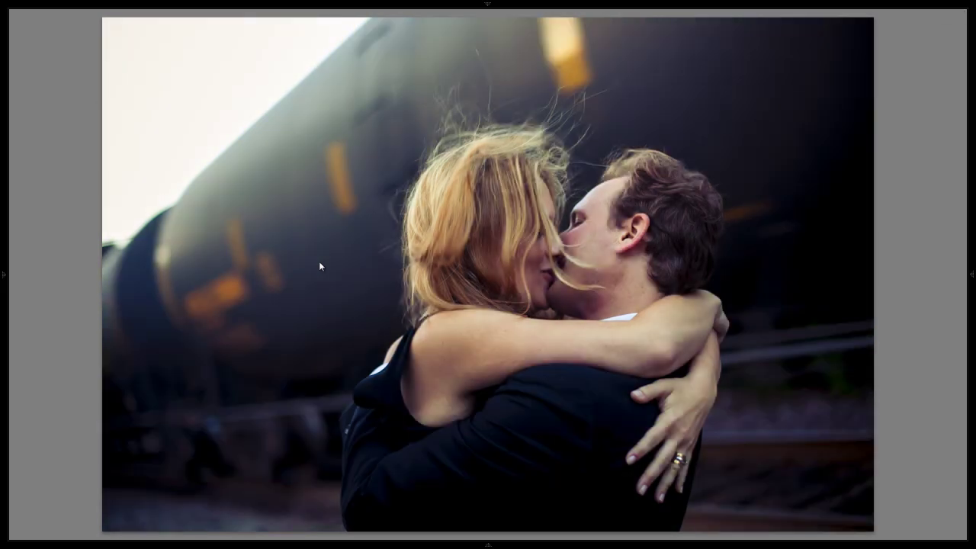
# - Open the first, unedited version of the beach photo showing a couple kissing between the rocks
pyautogui.moveTo(487, 545)
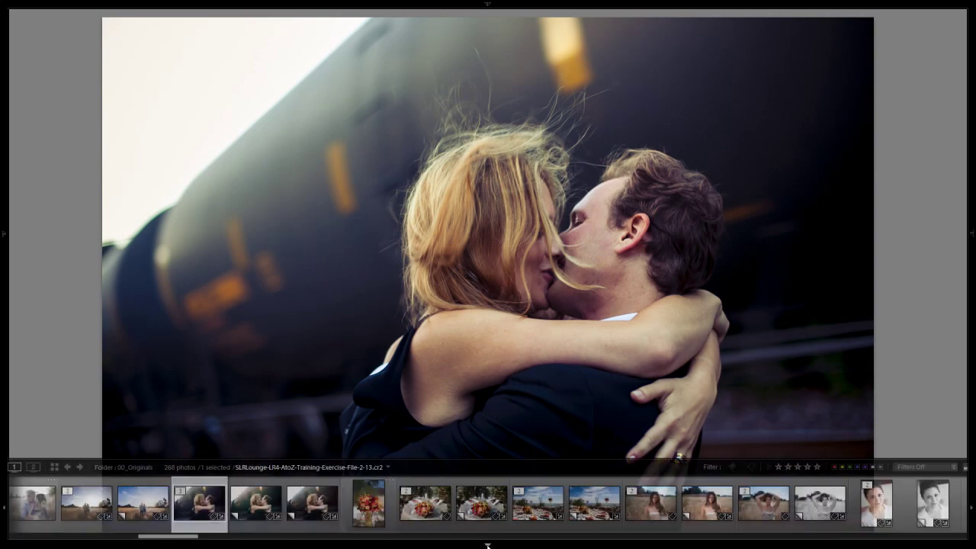
pyautogui.press('\\')
pyautogui.scroll(-10, 576, 511)
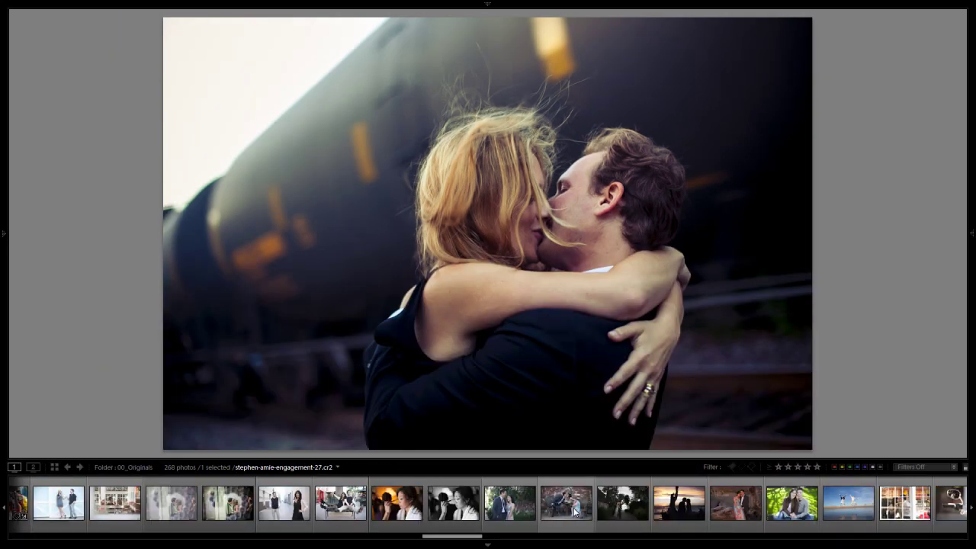
pyautogui.scroll(-5, 549, 515)
pyautogui.scroll(5, 547, 518)
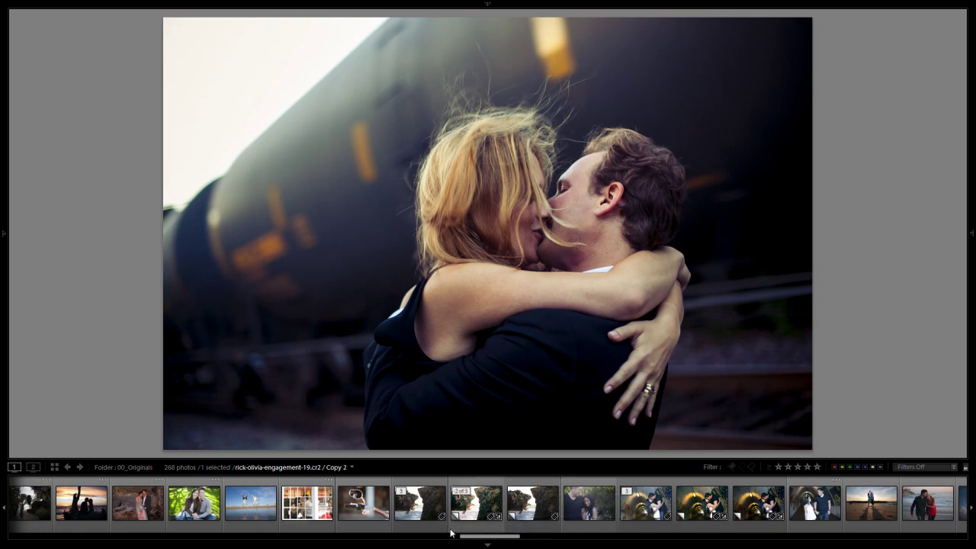
pyautogui.click(416, 515)
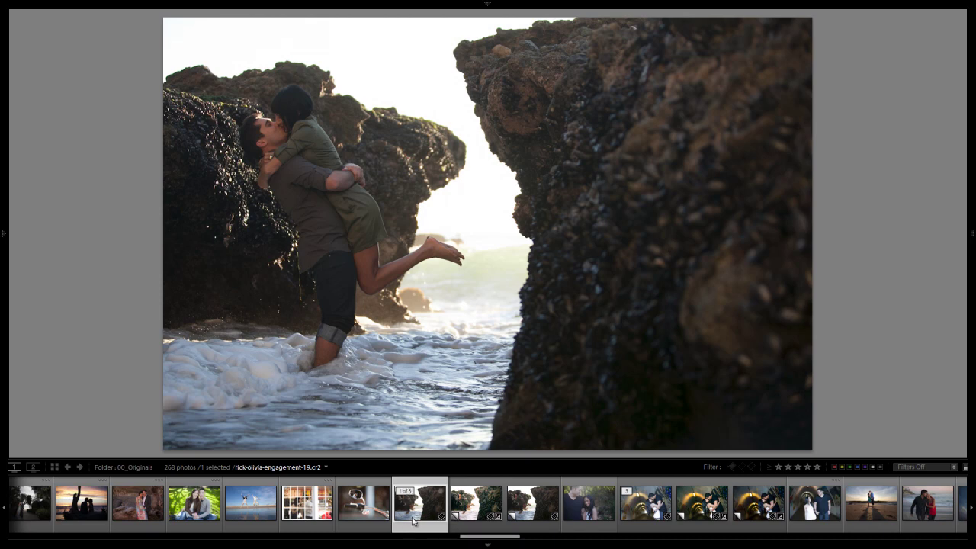
# - Reset the beach photo with the 00 Standard Import (RESET) preset from the 00 MY MIXOLOGY group
pyautogui.click(3, 243)
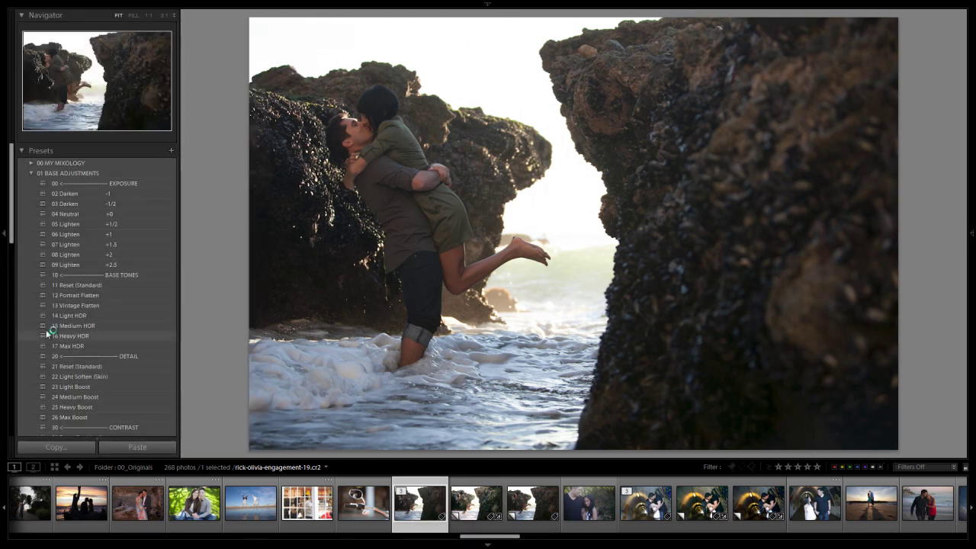
pyautogui.click(347, 546)
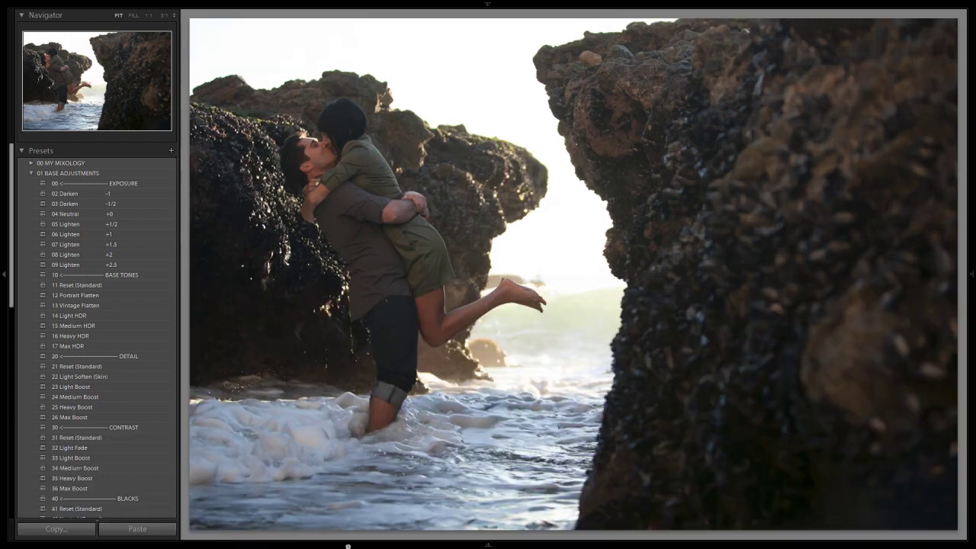
pyautogui.click(31, 174)
pyautogui.click(31, 163)
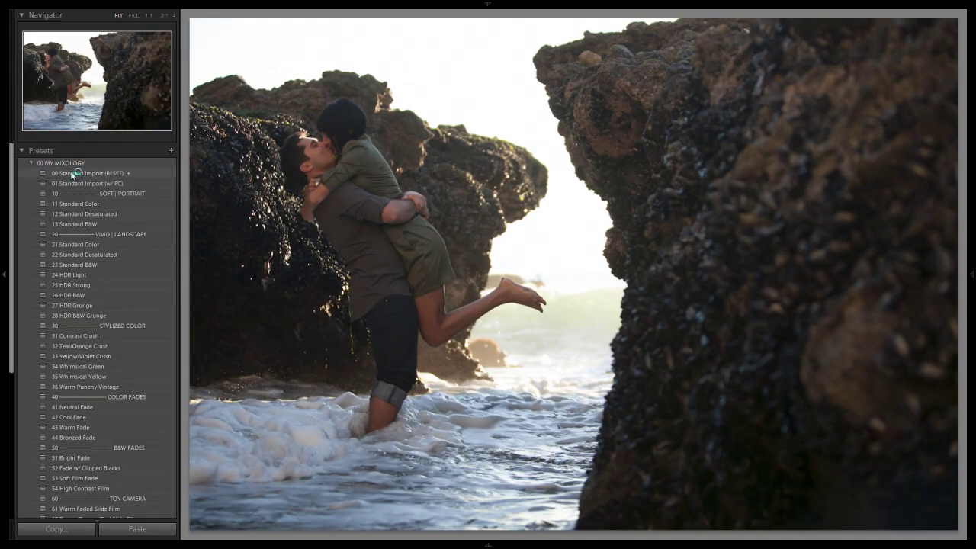
pyautogui.click(70, 173)
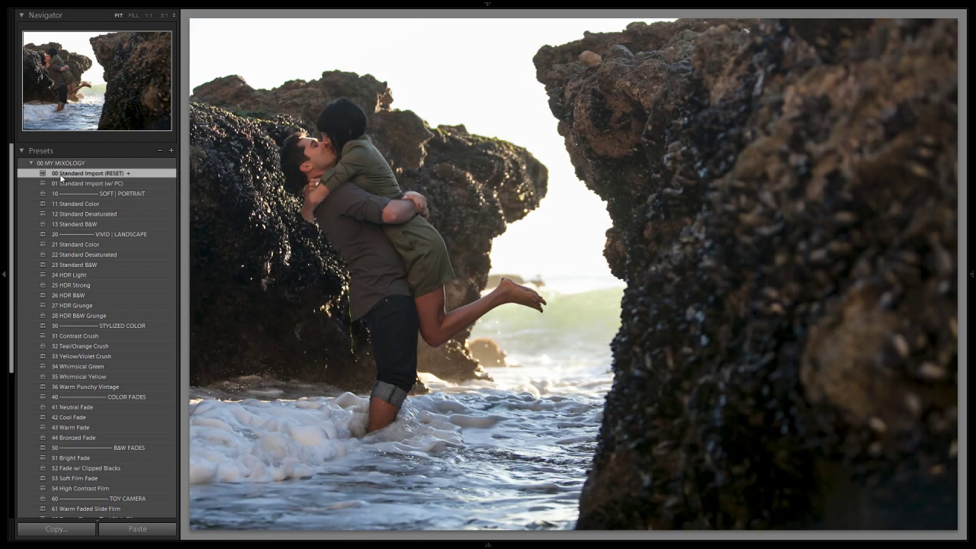
# - Apply the 23 Light Boost detail and 45 Medium Darken blacks presets from 01 BASE ADJUSTMENTS to the beach photo
pyautogui.click(32, 163)
pyautogui.click(31, 173)
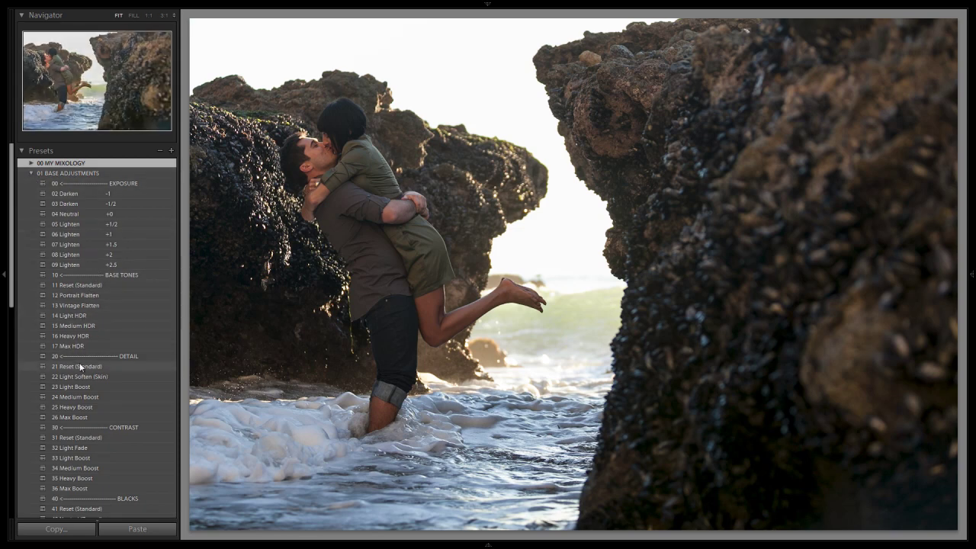
pyautogui.click(81, 389)
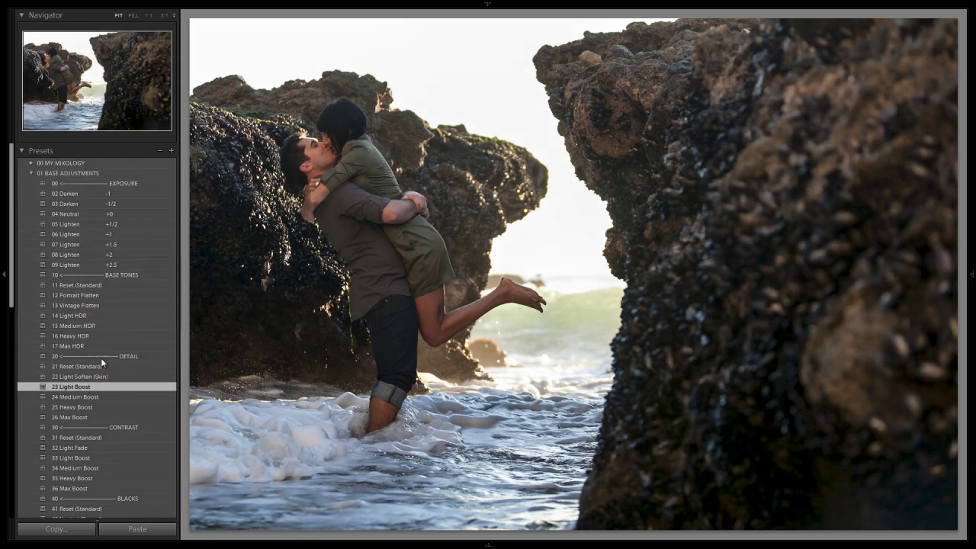
pyautogui.scroll(-4, 101, 359)
pyautogui.scroll(-3, 122, 300)
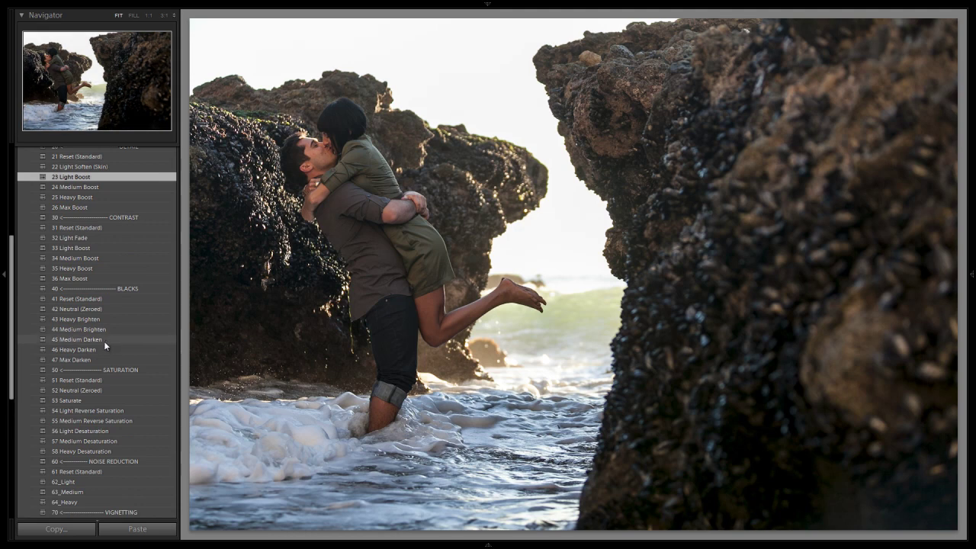
pyautogui.click(102, 338)
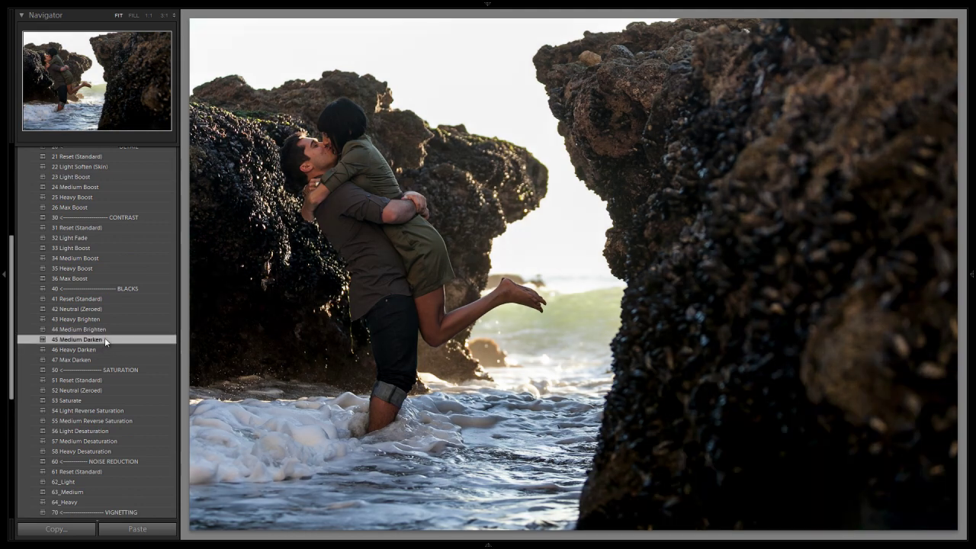
# - Add the 53 Saturate and 73 Light Vignette base adjustment presets to the beach photo
pyautogui.scroll(-3, 106, 341)
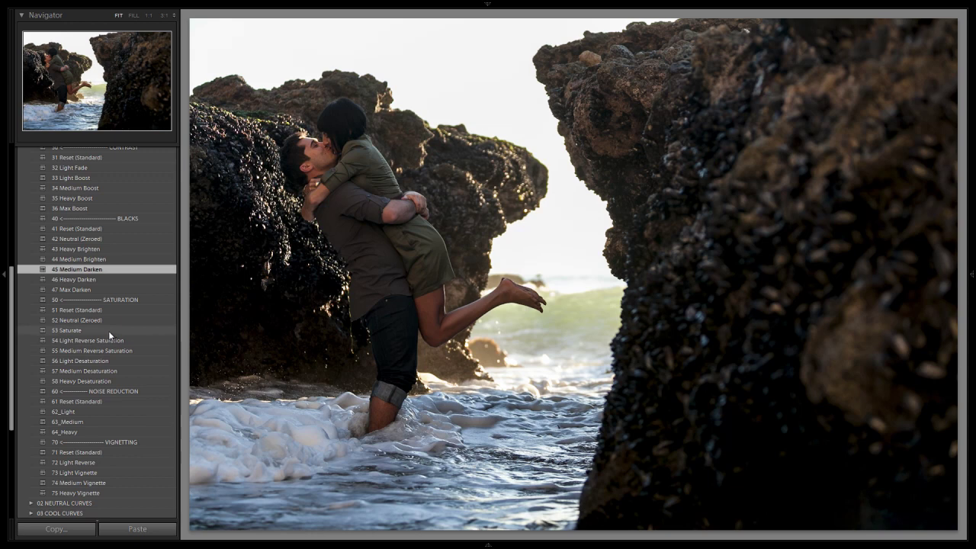
pyautogui.click(108, 331)
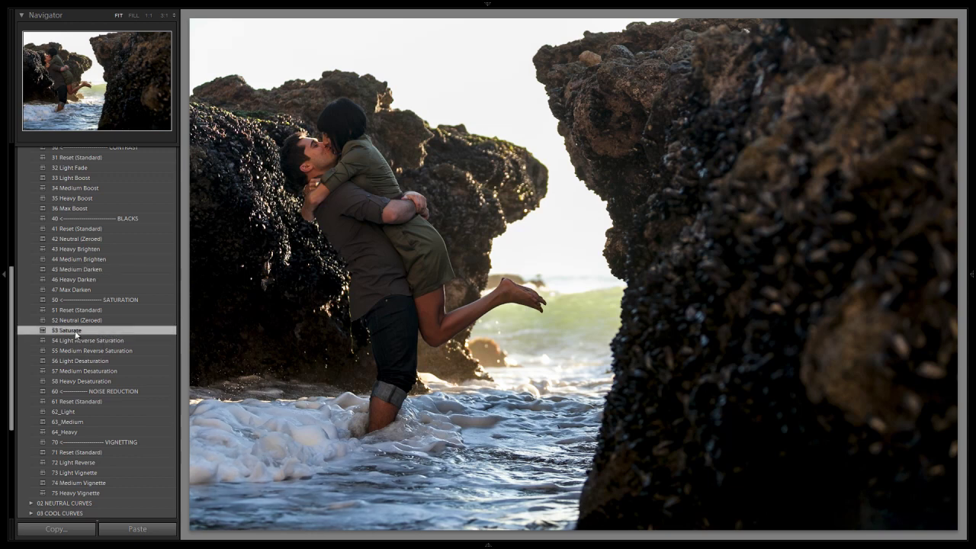
pyautogui.scroll(-6, 77, 335)
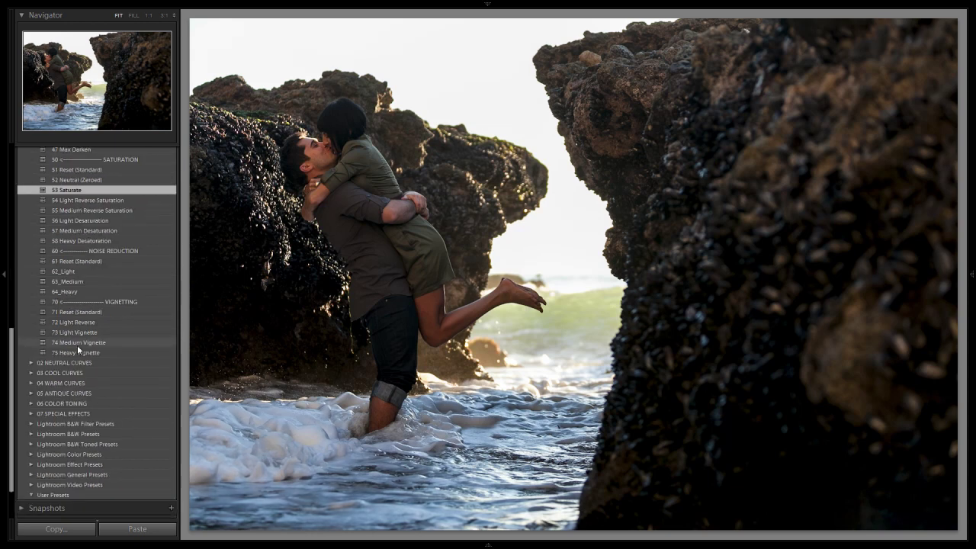
pyautogui.click(76, 332)
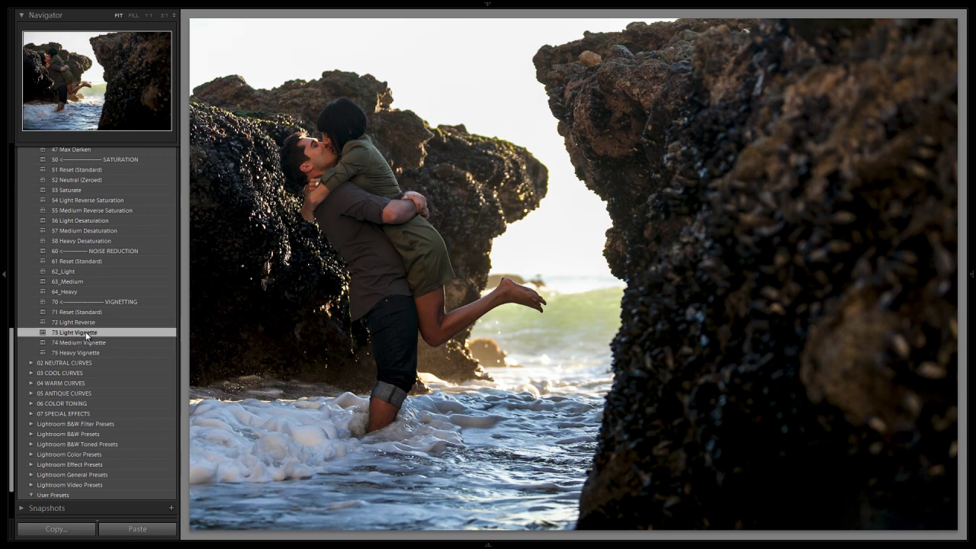
# - Apply the 31 Ivory neutral punch from the 02 NEUTRAL CURVES presets to the beach photo
pyautogui.click(32, 363)
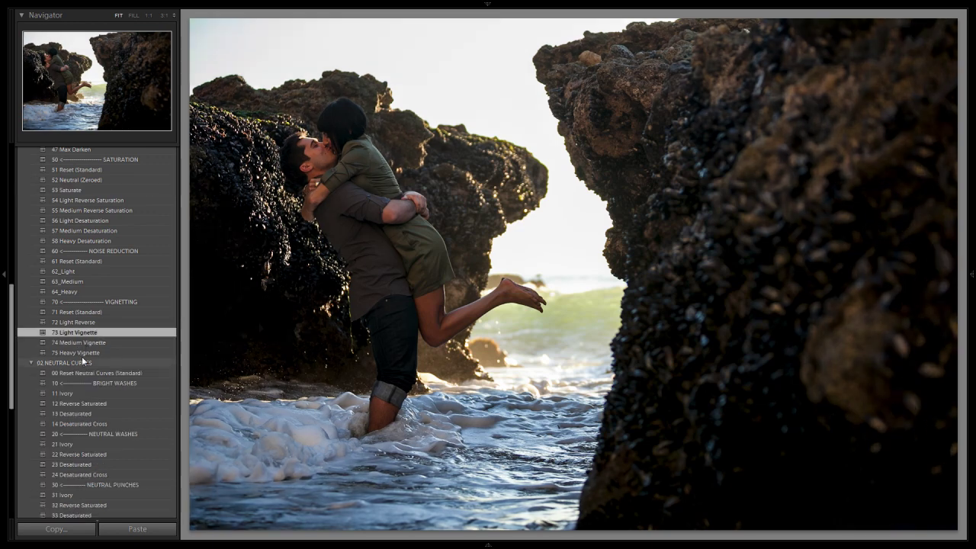
pyautogui.scroll(-7, 82, 356)
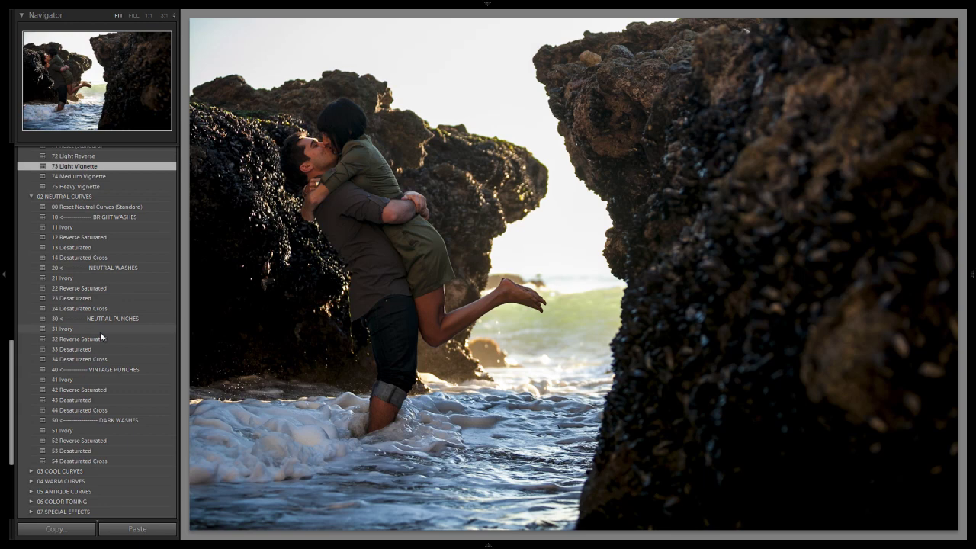
pyautogui.click(99, 332)
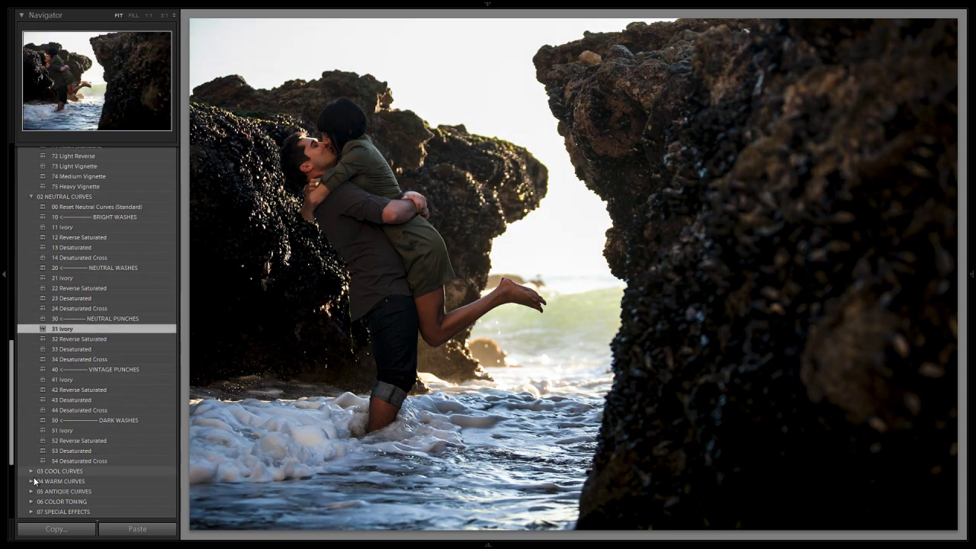
# - Apply the complimentary 13 Yellow/Violet preset from 06 COLOR TONING to the beach photo
pyautogui.click(31, 502)
pyautogui.scroll(-5, 29, 506)
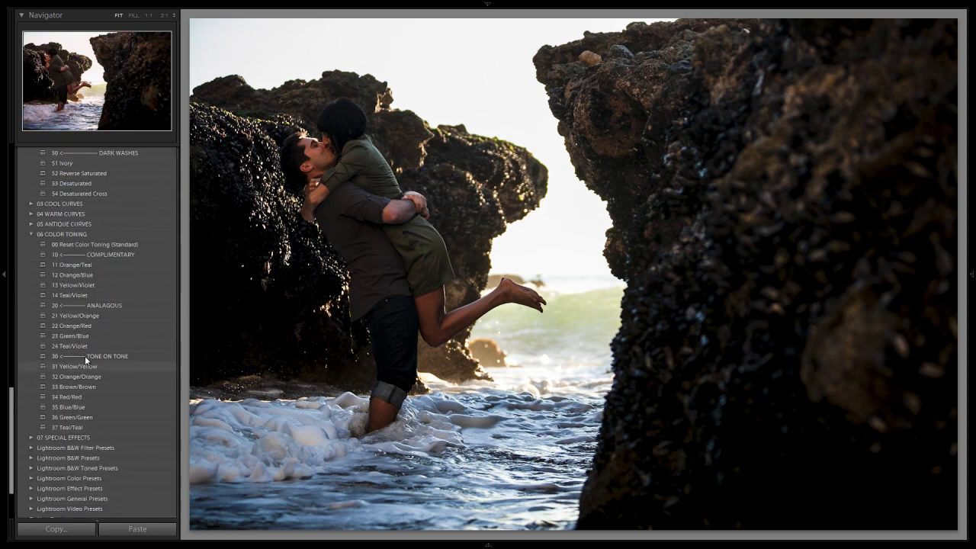
pyautogui.click(93, 287)
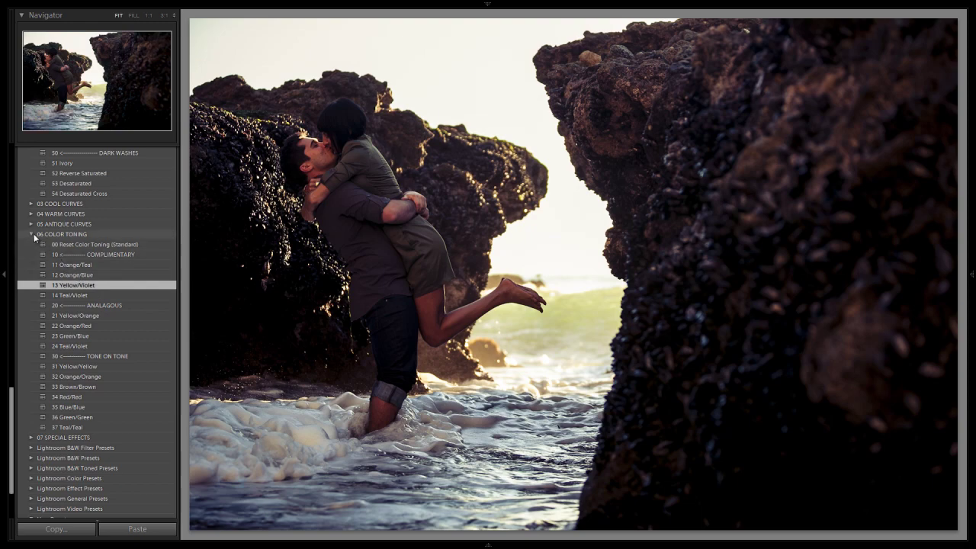
# - Try to set up a new 00 MY MIXOLOGY preset with all settings except white balance, lens profile corrections, transform and chromatic aberration
pyautogui.scroll(15, 99, 323)
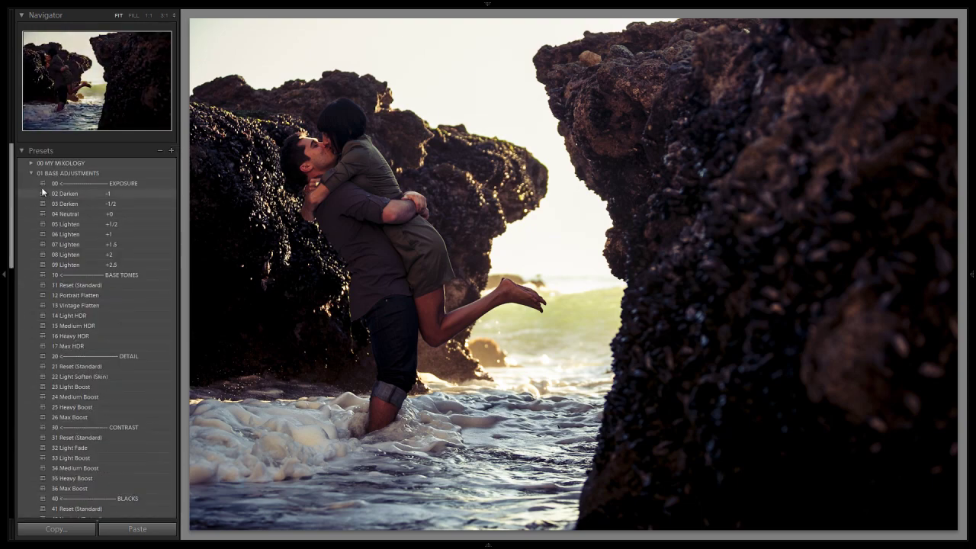
pyautogui.click(31, 173)
pyautogui.click(32, 182)
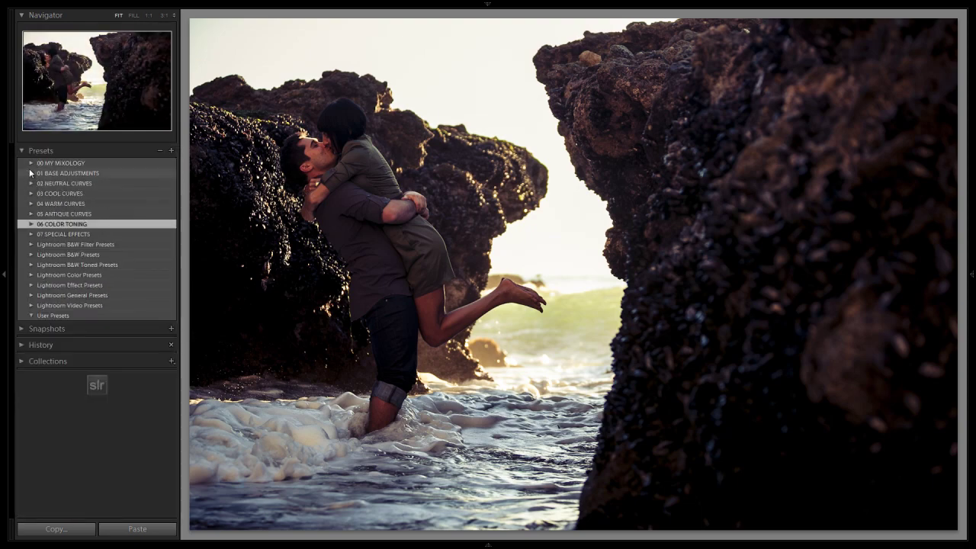
pyautogui.click(31, 165)
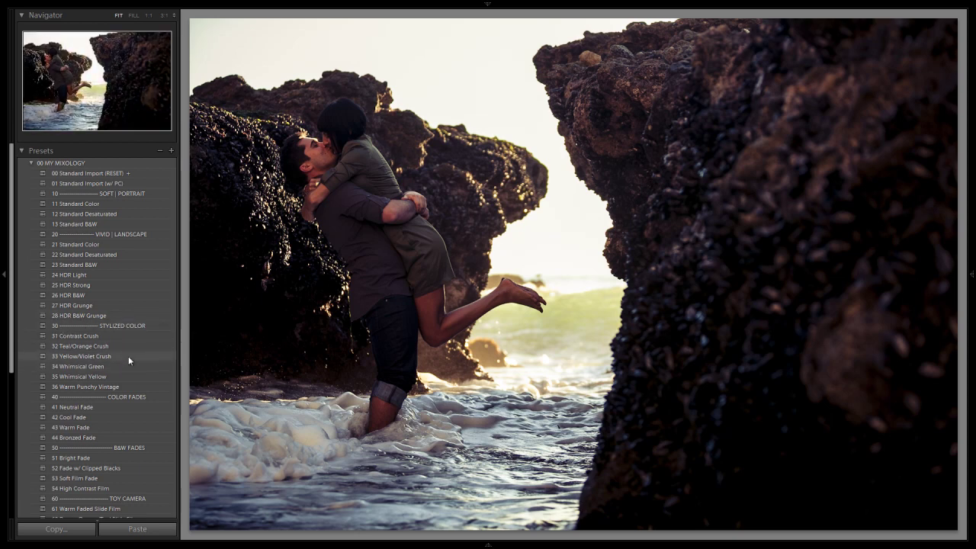
pyautogui.click(172, 150)
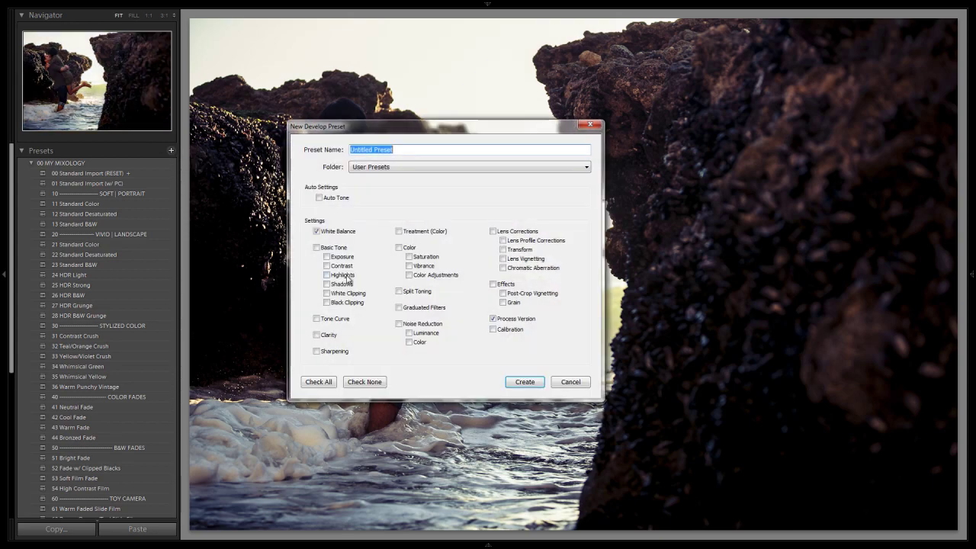
pyautogui.click(320, 383)
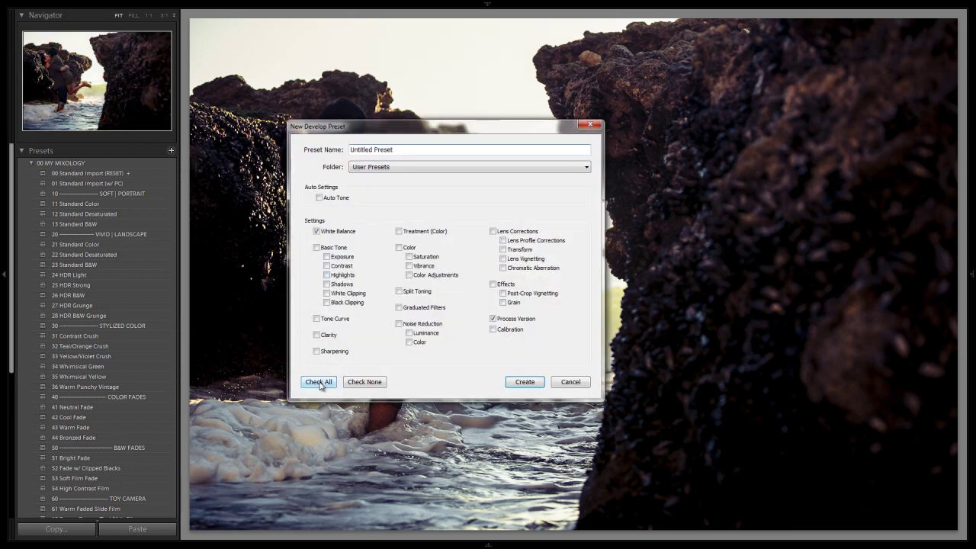
pyautogui.click(329, 234)
pyautogui.click(524, 241)
pyautogui.click(518, 251)
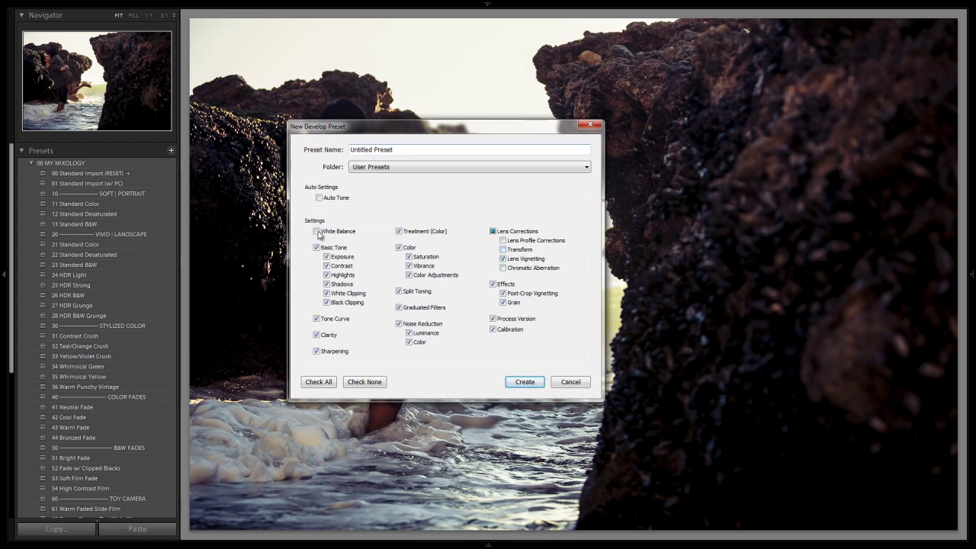
pyautogui.click(390, 169)
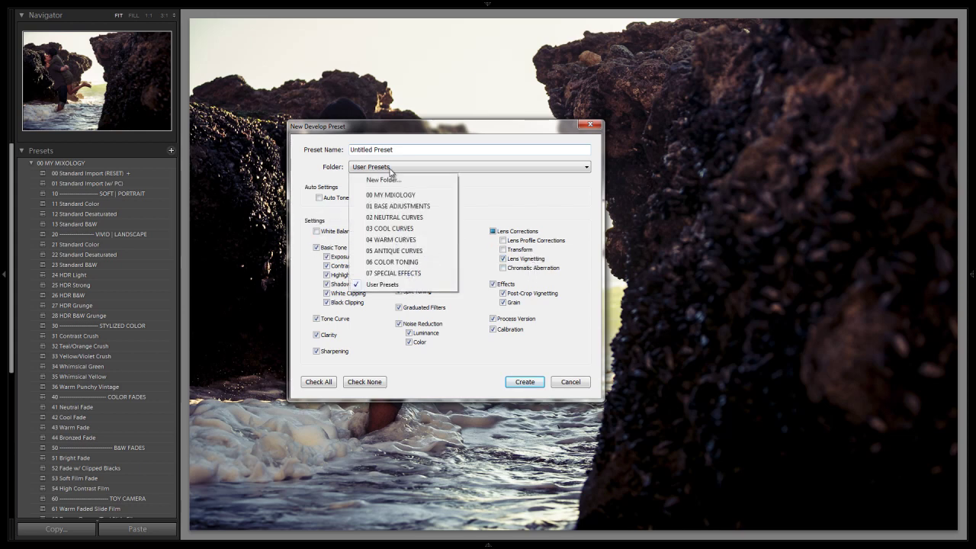
pyautogui.click(395, 198)
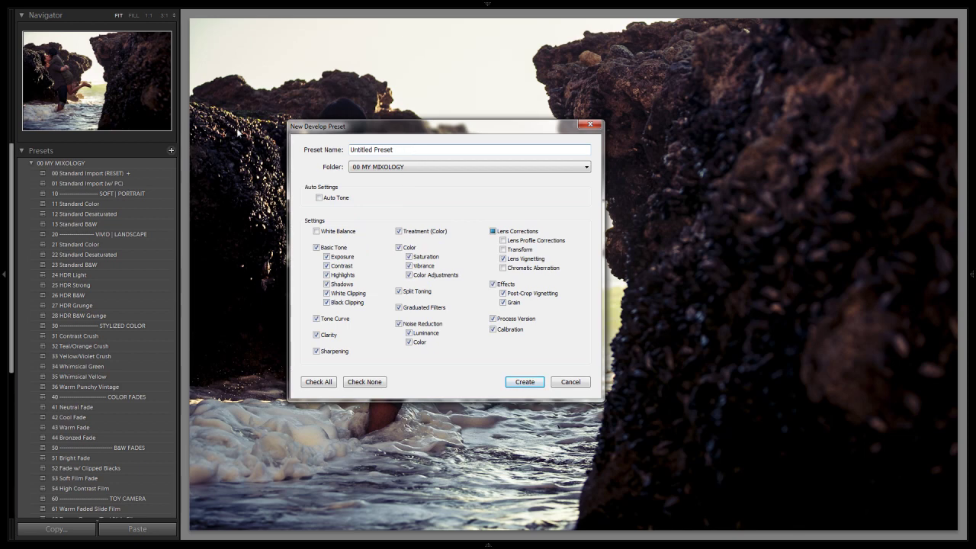
pyautogui.click(570, 381)
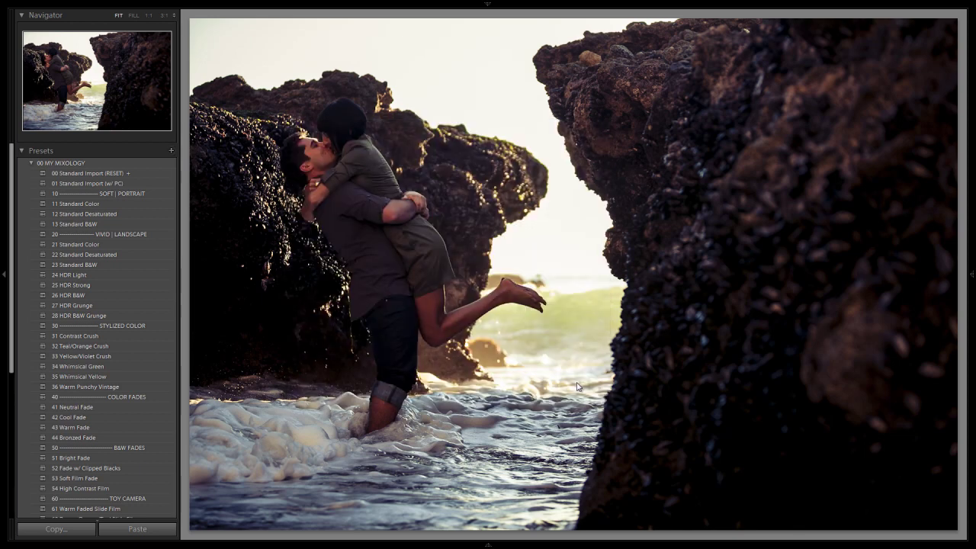
# - Brighten the beach photo with the 06 Lighten +1 exposure preset from 01 BASE ADJUSTMENTS
pyautogui.click(33, 164)
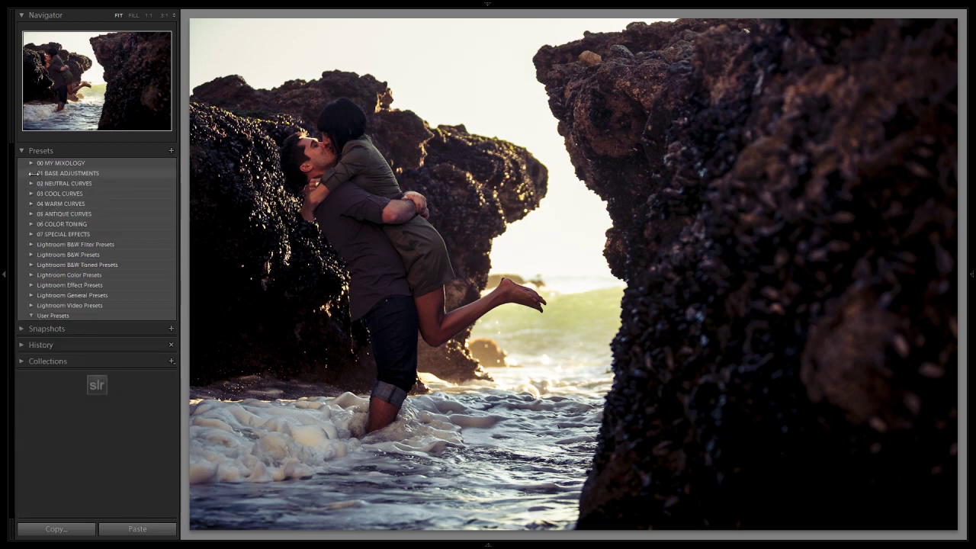
pyautogui.click(32, 173)
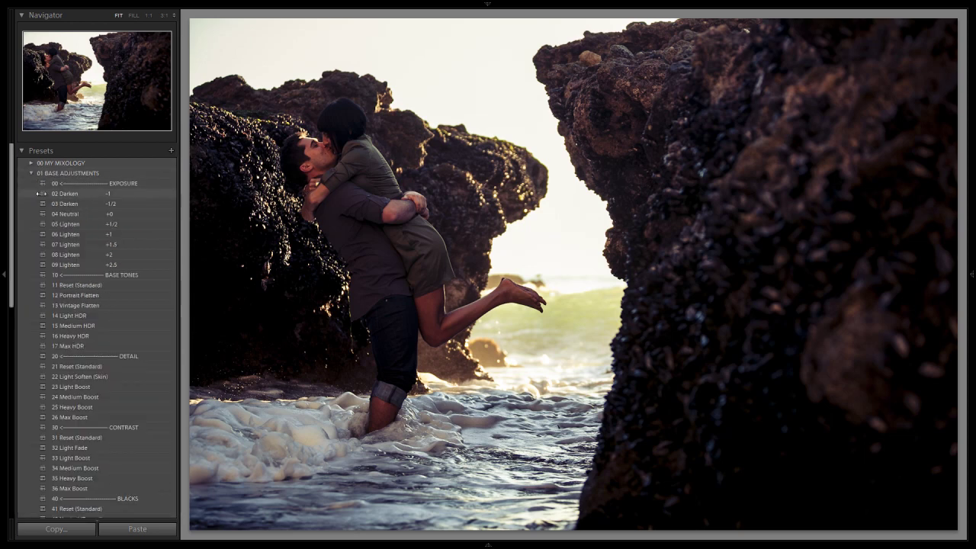
pyautogui.click(65, 234)
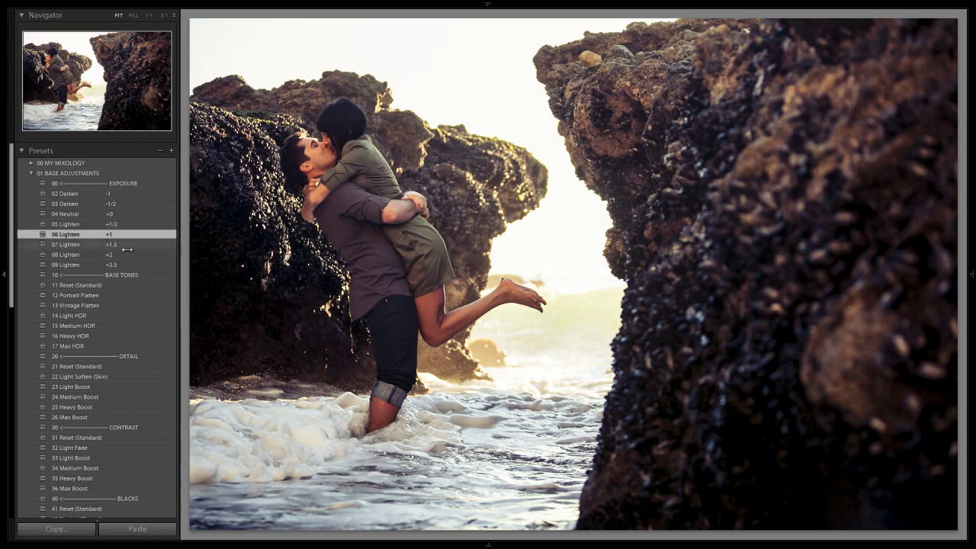
# - Set the beach photo's white balance temperature to 4950 and view the result with all panels hidden
pyautogui.click(972, 222)
pyautogui.hotkey('shift', 'Down')
pyautogui.hotkey('shift', 'Down')
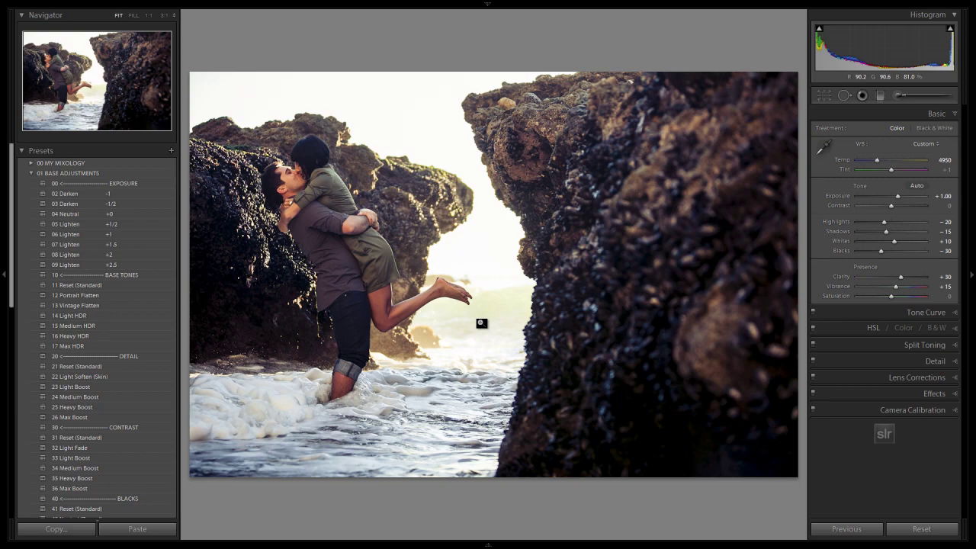
pyautogui.hotkey('shift', 'Tab')
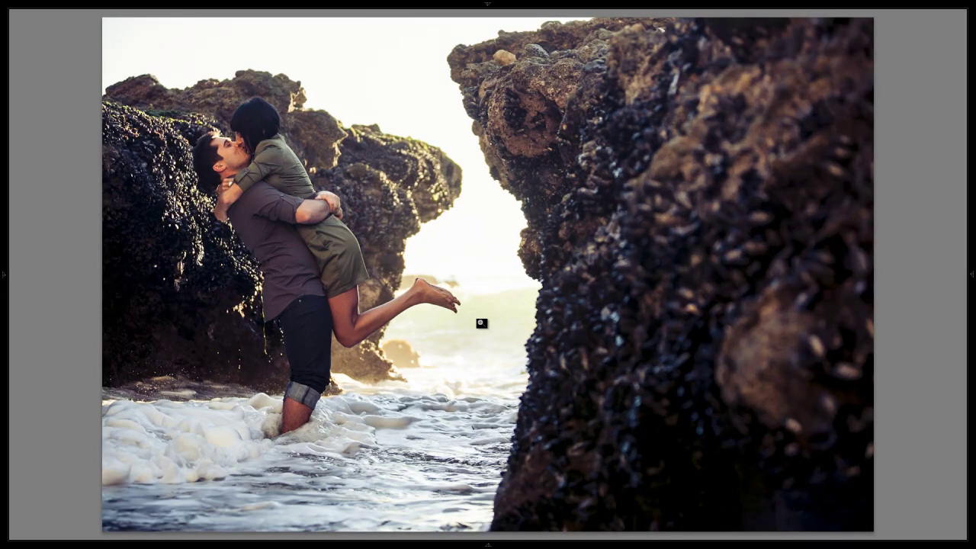
# - Compare the edited beach photo with its original state several times, then bring the side panels back
pyautogui.press('\\')
pyautogui.press('\\')
pyautogui.press('\\')
pyautogui.press('\\')
pyautogui.press('\\')
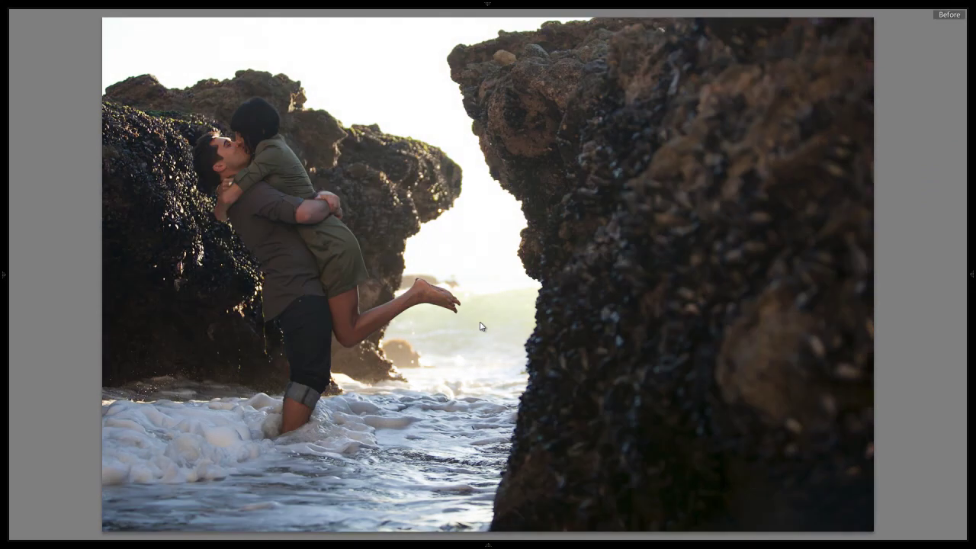
pyautogui.press('\\')
pyautogui.press('Tab')
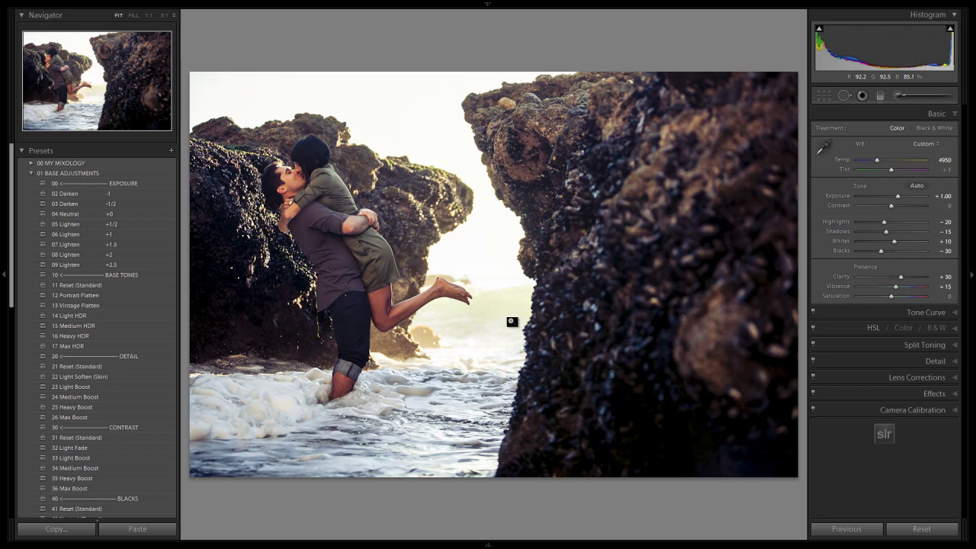
# - Collapse the 01 BASE ADJUSTMENTS presets, reset all develop settings of the beach photo and hide the presets side
pyautogui.click(31, 174)
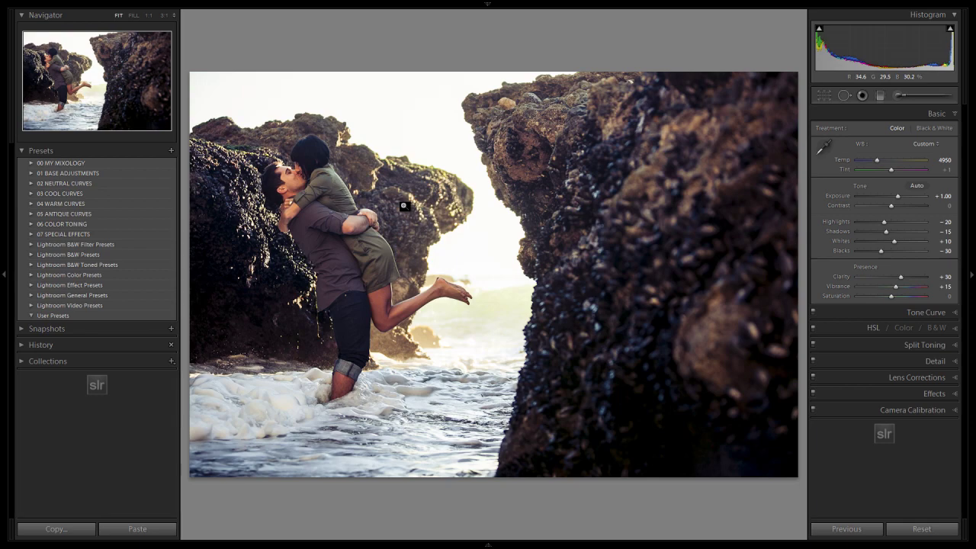
pyautogui.hotkey('ctrl', 'shift', 'r')
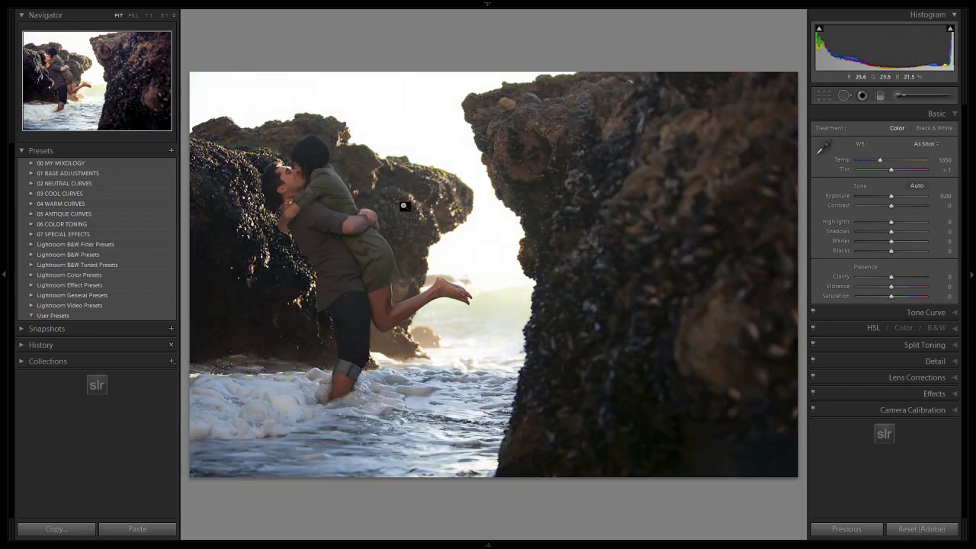
pyautogui.click(3, 306)
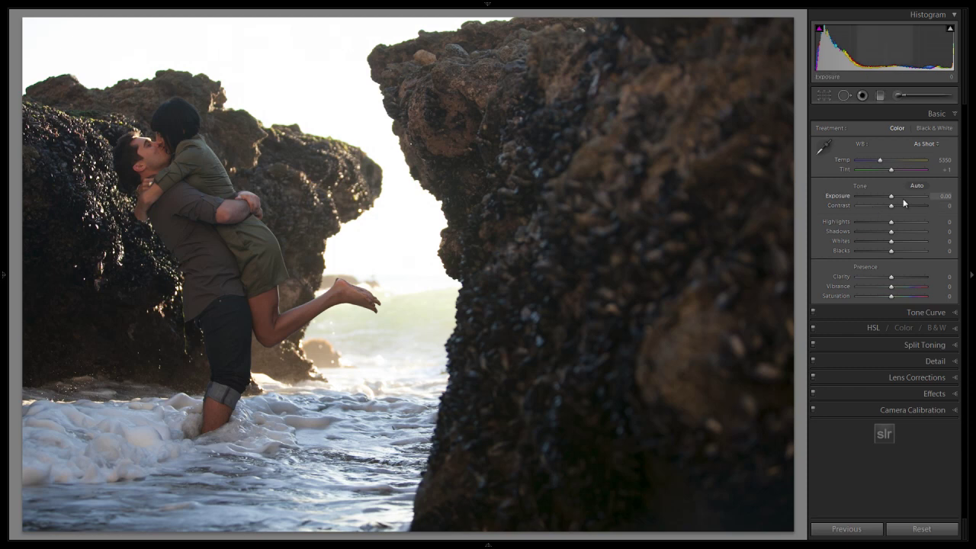
# - Raise the beach photo's exposure to +0.99
pyautogui.press('shift')
pyautogui.hotkey('shift', 'Up')
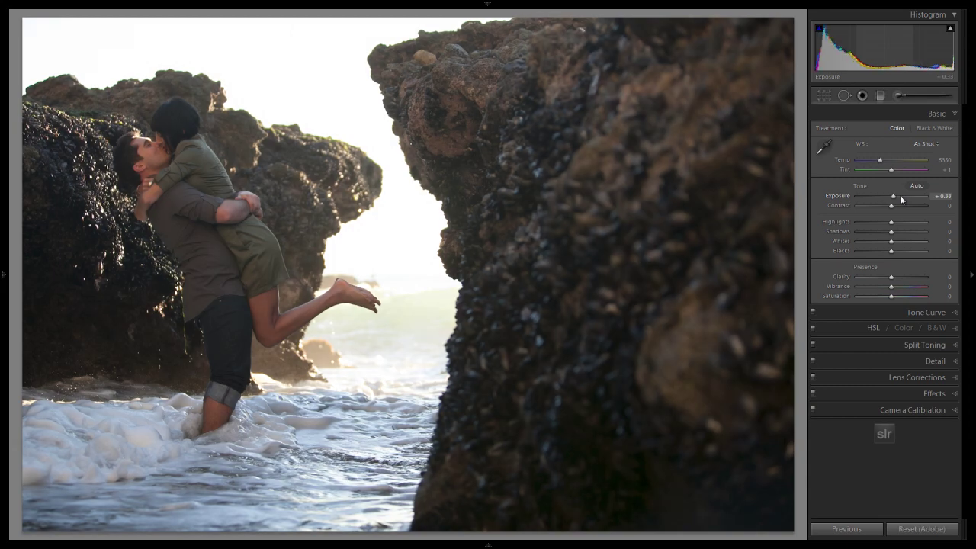
pyautogui.hotkey('shift', 'Up')
pyautogui.hotkey('shift', 'Up')
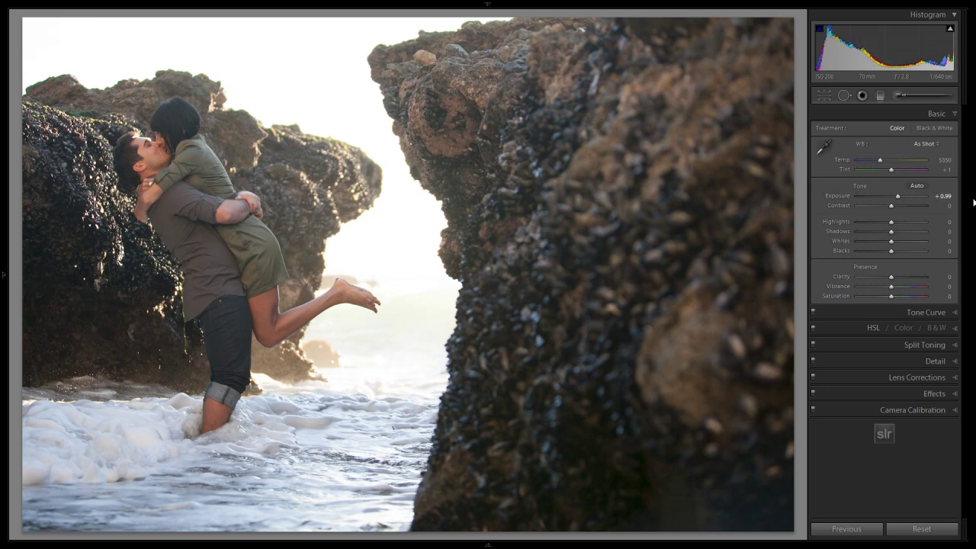
# - Set the beach photo's white balance to temperature 5100 and tint -4
pyautogui.press('shift')
pyautogui.hotkey('shift', 'Down')
pyautogui.press('Down')
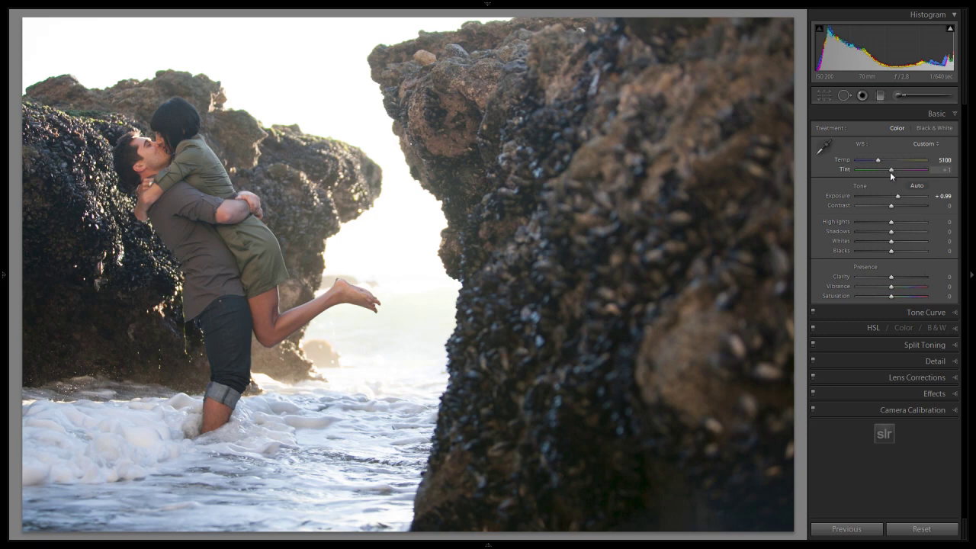
pyautogui.press('Down')
pyautogui.press('Down')
pyautogui.press('Down')
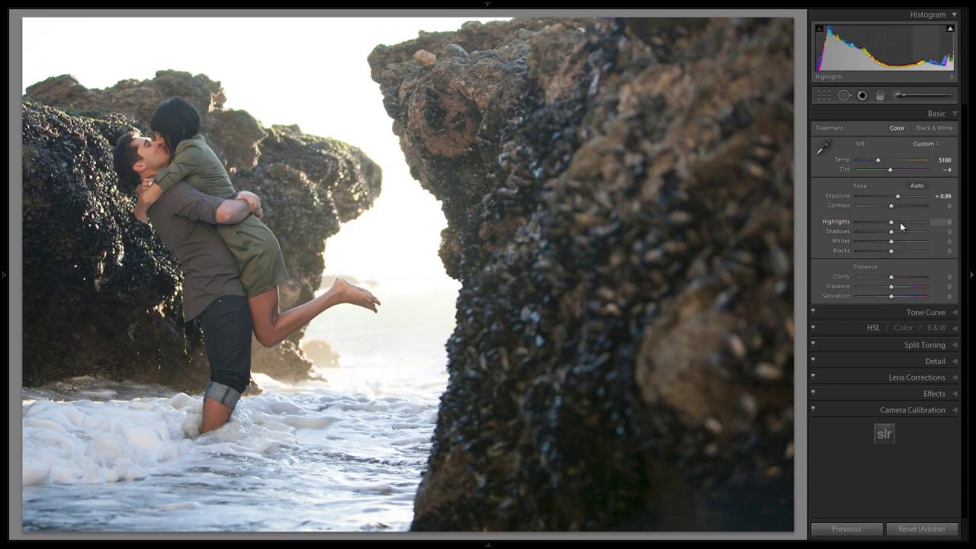
# - Lower the highlights to -20 and the shadows to -15
pyautogui.hotkey('shift', 'Down')
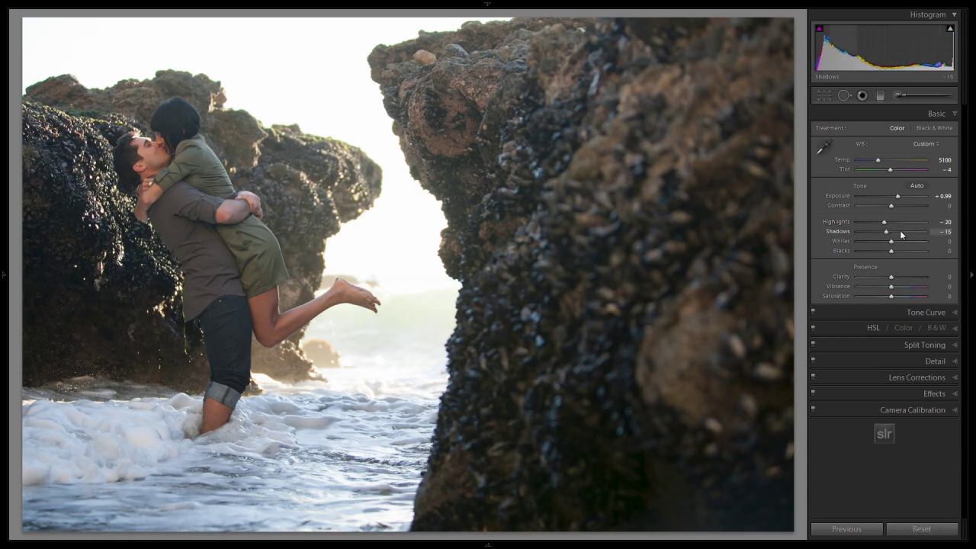
pyautogui.press('Down')
pyautogui.press('Down')
pyautogui.press('Down')
pyautogui.press('shift')
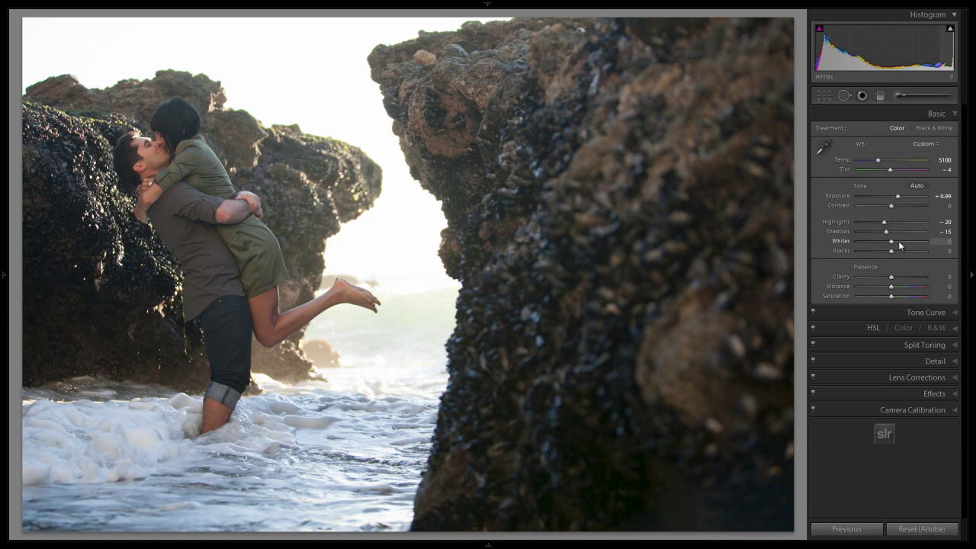
# - Set the whites to +10 and the blacks to -30
pyautogui.press('Up')
pyautogui.press('Up')
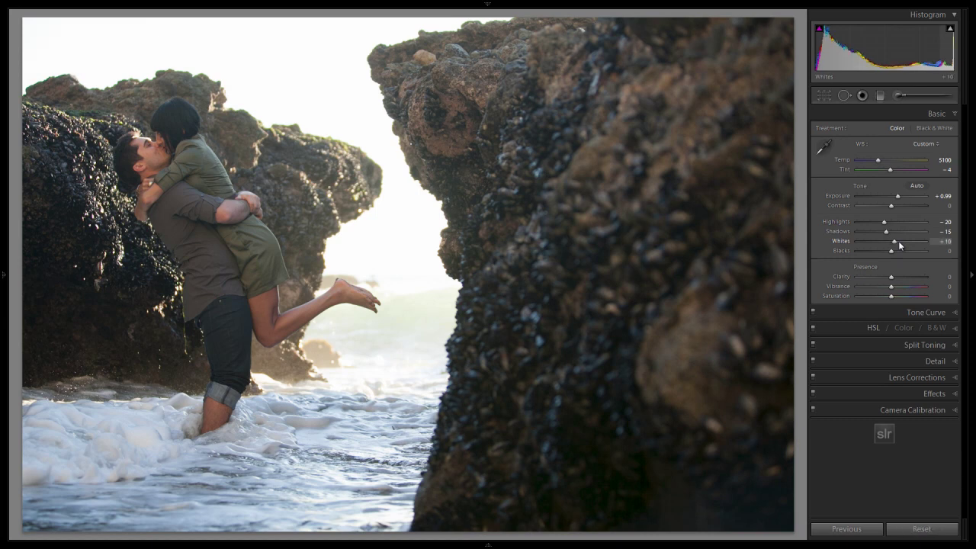
pyautogui.press('Down')
pyautogui.press('Down')
pyautogui.press('Down')
pyautogui.press('Down')
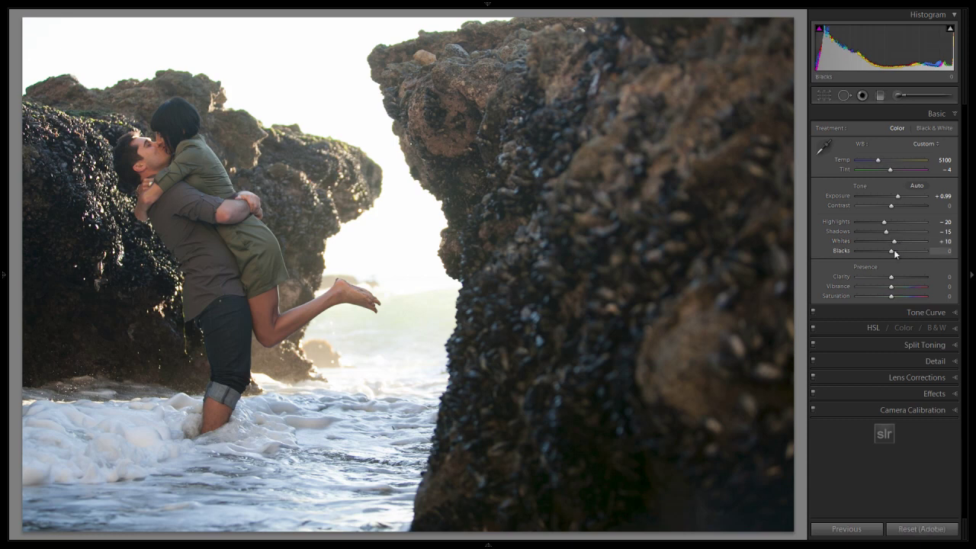
pyautogui.press('Down')
pyautogui.press('Down')
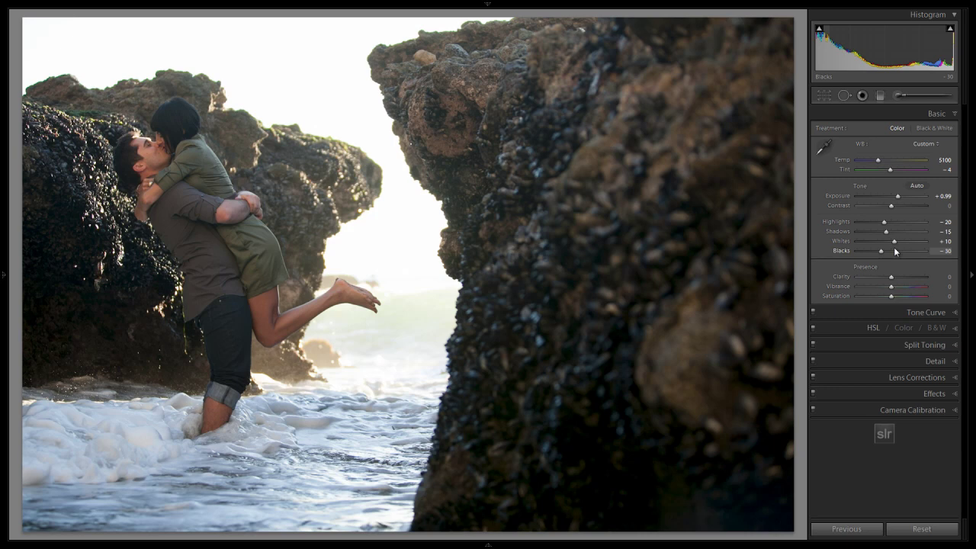
# - Set clarity to +20, vibrance to +30 and saturation to +10
pyautogui.moveTo(891, 276); pyautogui.dragTo(896, 279)
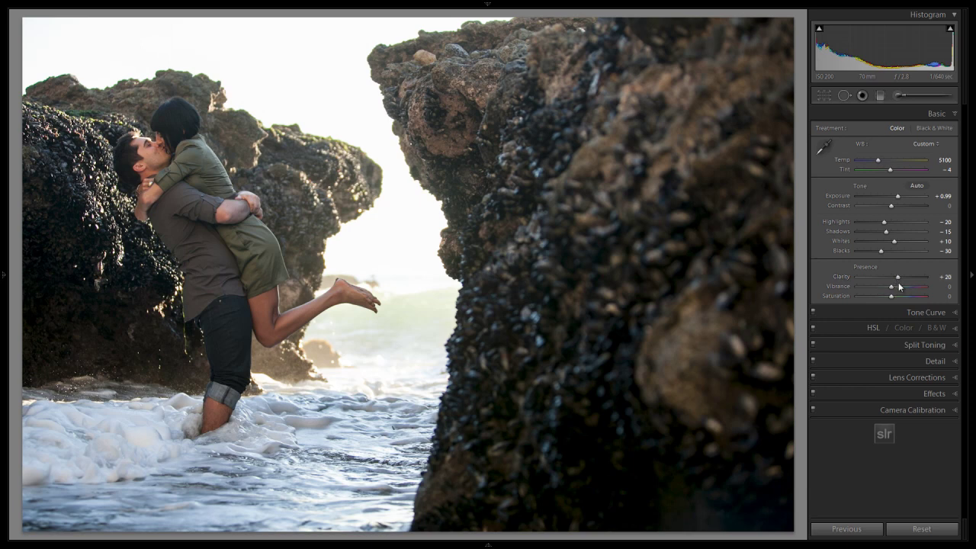
pyautogui.click(898, 286)
pyautogui.click(895, 294)
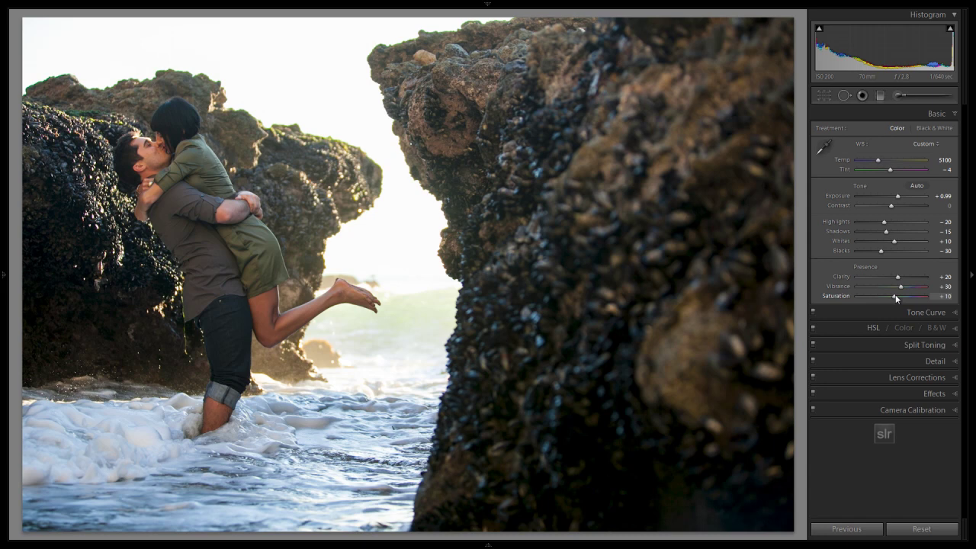
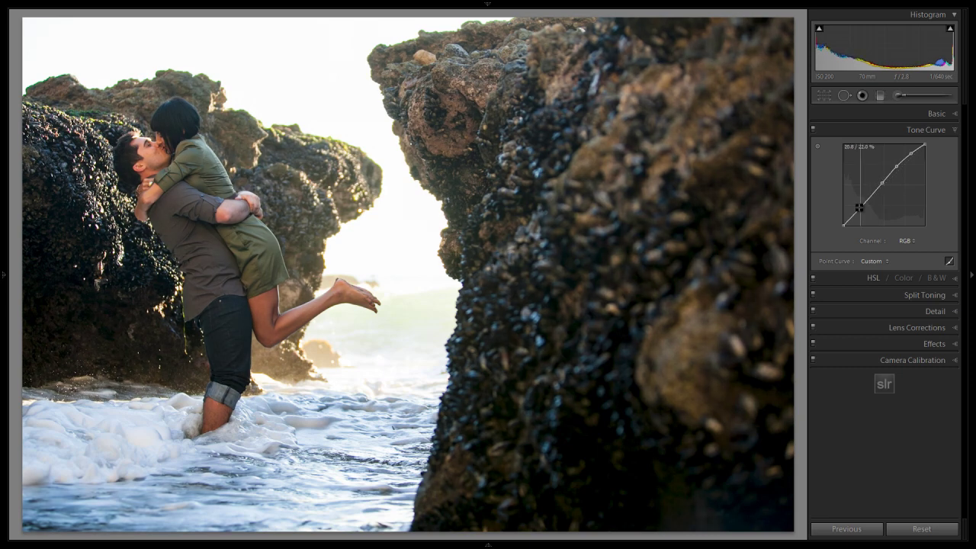
# - Shape the RGB tone curve into an S by lowering its shadow point and raising its upper highlight point
pyautogui.moveTo(859, 207); pyautogui.dragTo(859, 211)
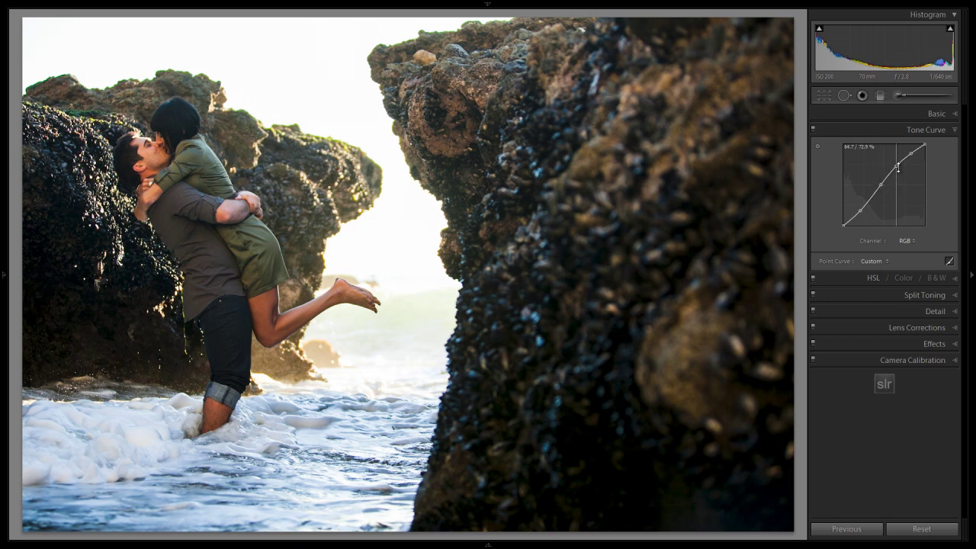
pyautogui.moveTo(911, 154); pyautogui.dragTo(911, 151)
pyautogui.moveTo(862, 213); pyautogui.dragTo(859, 206)
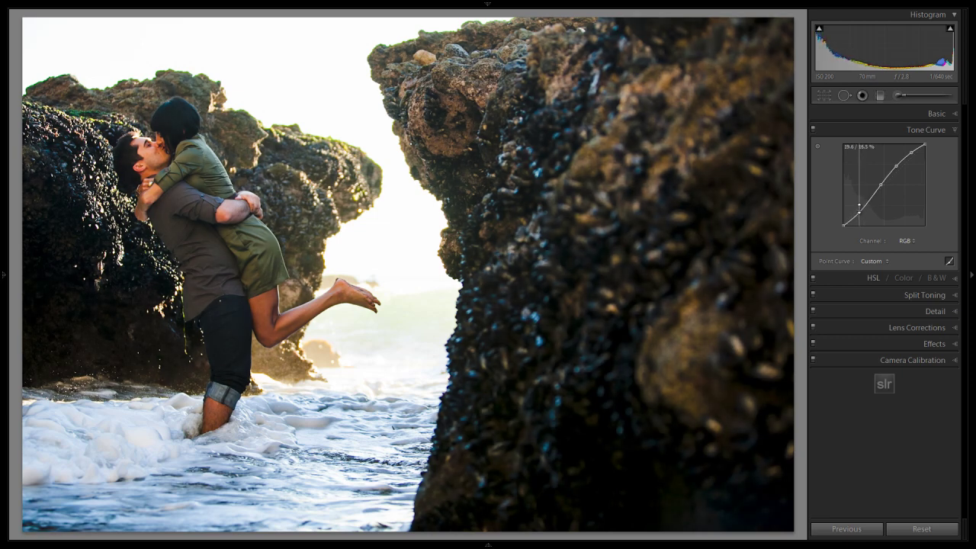
# - Check the beach photo for clipped shadows and highlights with the clipping overlay, then turn the overlay off
pyautogui.press('j')
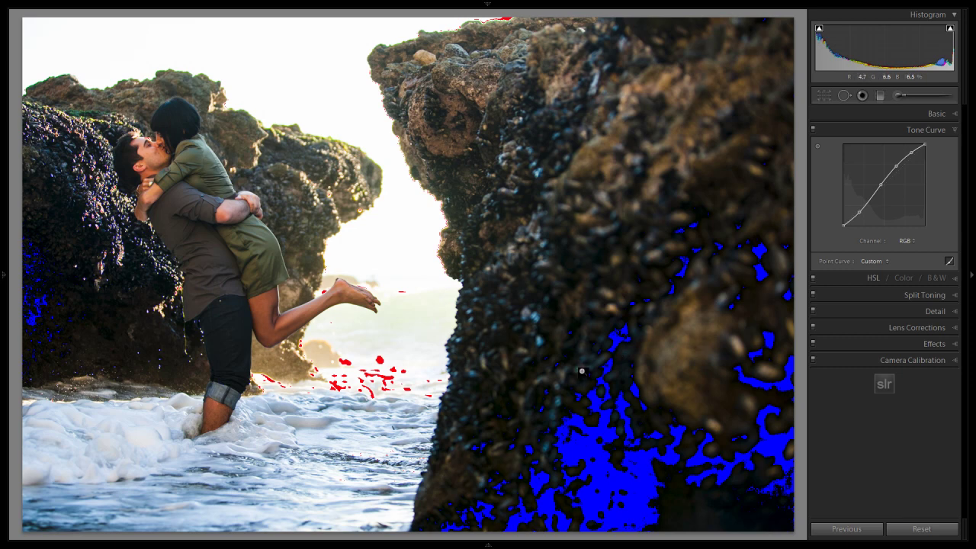
pyautogui.press('j')
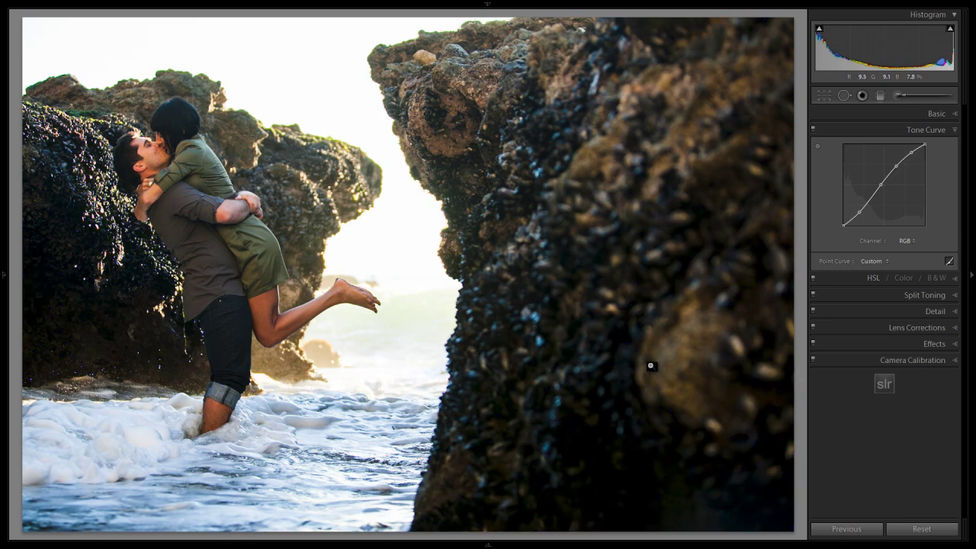
pyautogui.press('j')
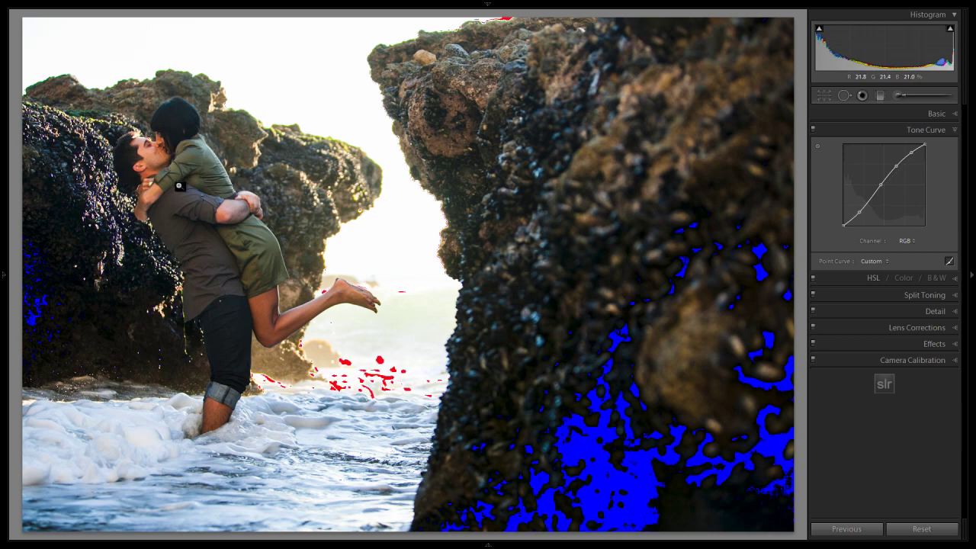
pyautogui.press('j')
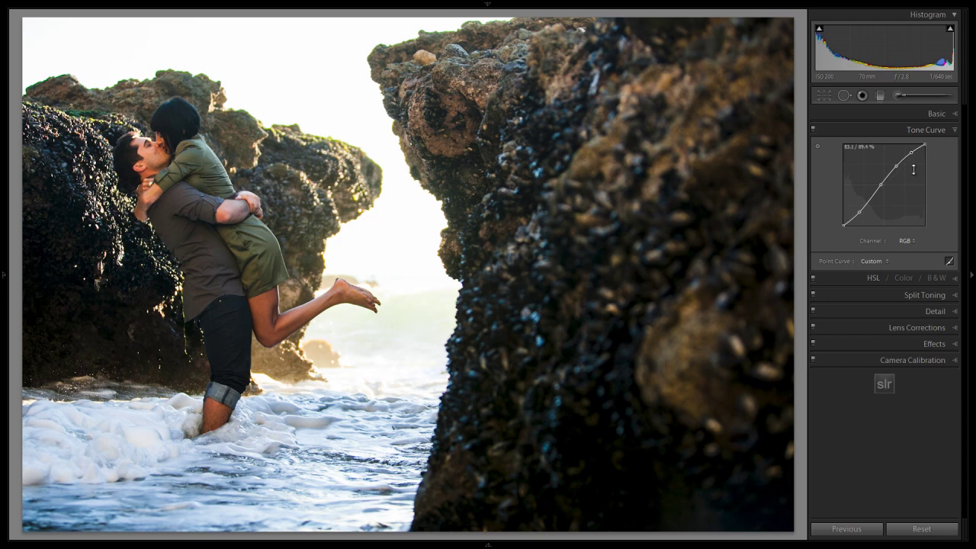
# - Split tone the highlights yellow with hue 60 and saturation 30
pyautogui.click(948, 133)
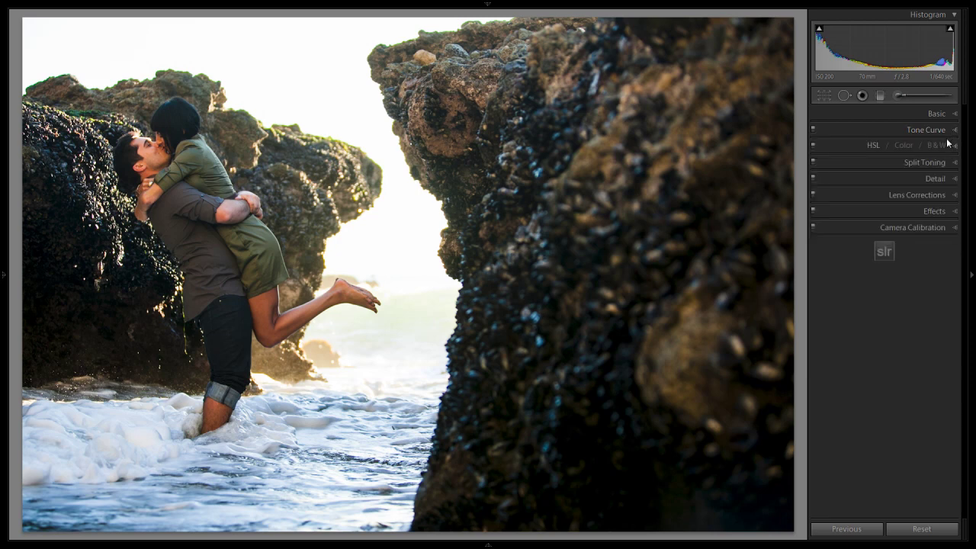
pyautogui.click(944, 163)
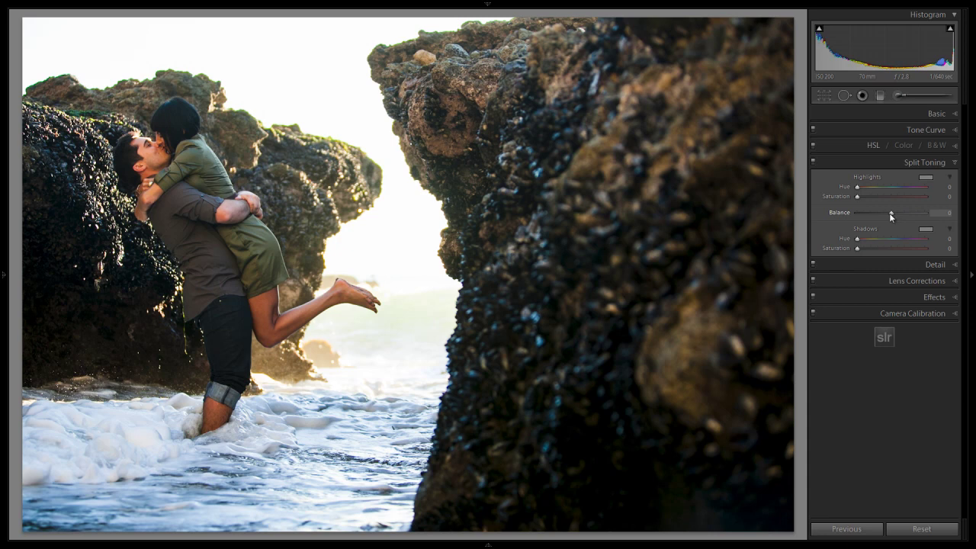
pyautogui.click(923, 177)
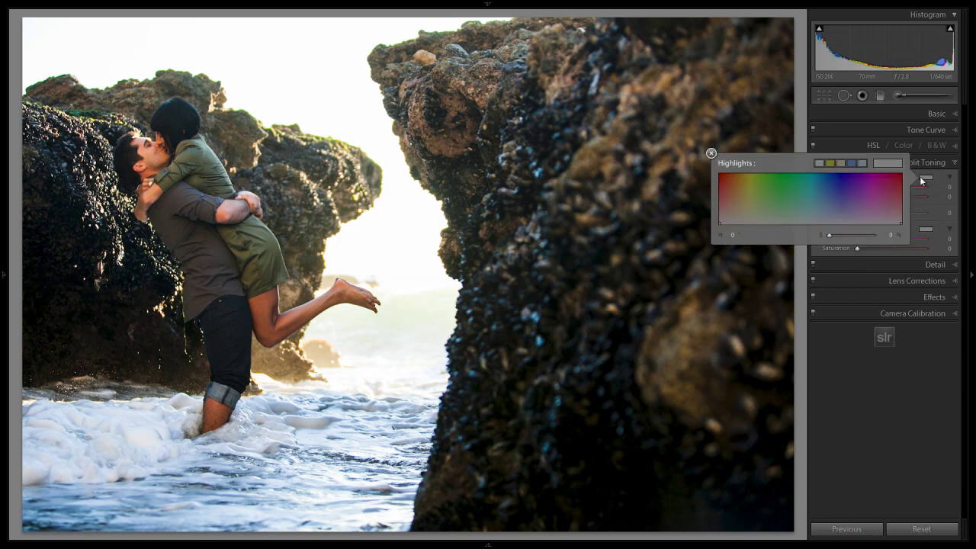
pyautogui.moveTo(864, 196)
pyautogui.mouseDown()
pyautogui.moveTo(859, 221)
pyautogui.moveTo(830, 205)
pyautogui.moveTo(748, 205)
pyautogui.mouseUp()
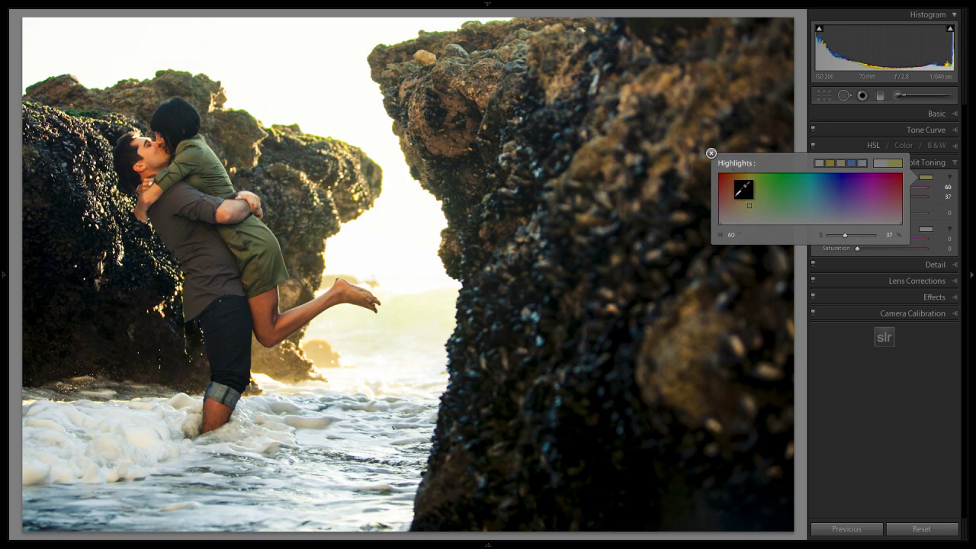
pyautogui.click(710, 154)
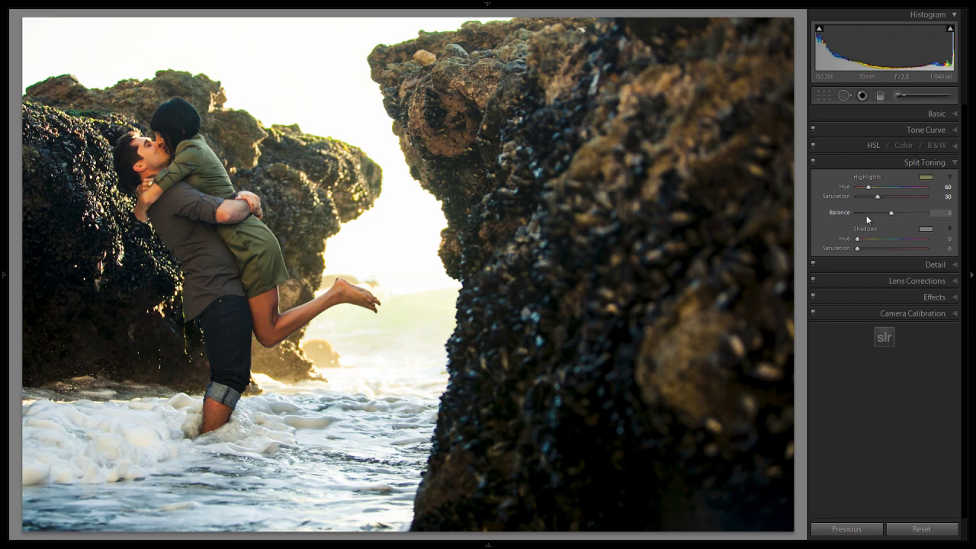
# - Split tone the shadows violet with hue 265 and saturation 30, and adjust the split toning balance
pyautogui.click(925, 229)
pyautogui.moveTo(864, 240); pyautogui.dragTo(853, 256)
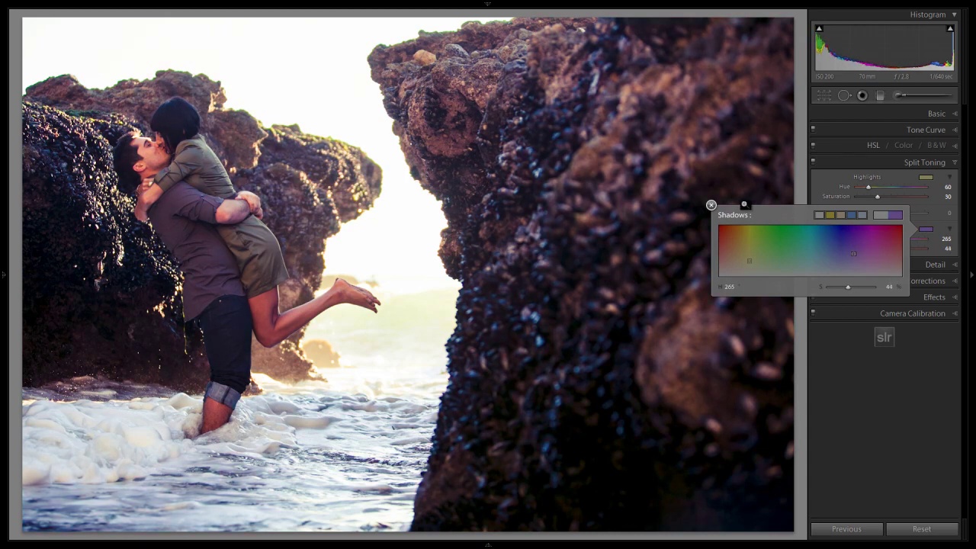
pyautogui.click(710, 205)
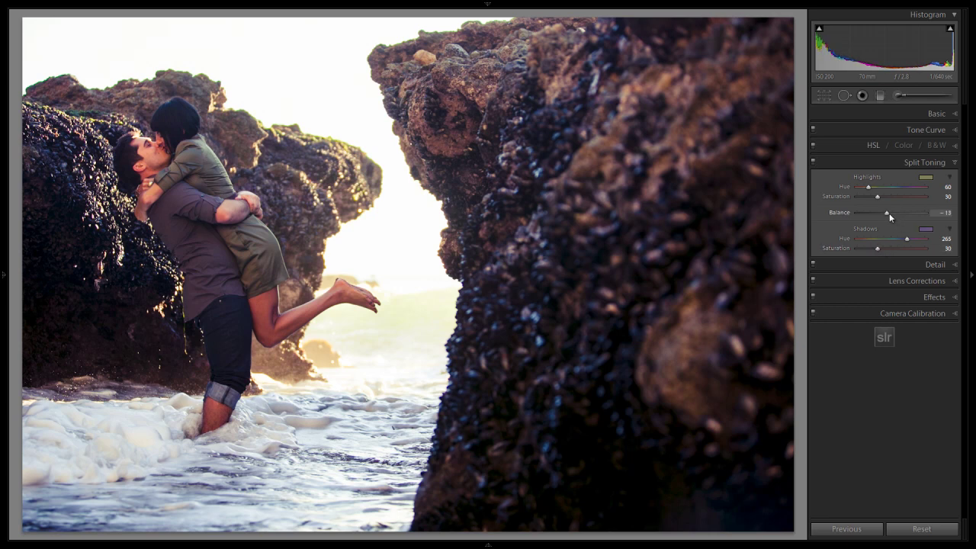
pyautogui.moveTo(879, 216); pyautogui.dragTo(876, 216)
pyautogui.moveTo(894, 227); pyautogui.dragTo(899, 232)
pyautogui.click(953, 164)
# - Zoom in on the couple and set the sharpening amount to 70
pyautogui.click(945, 180)
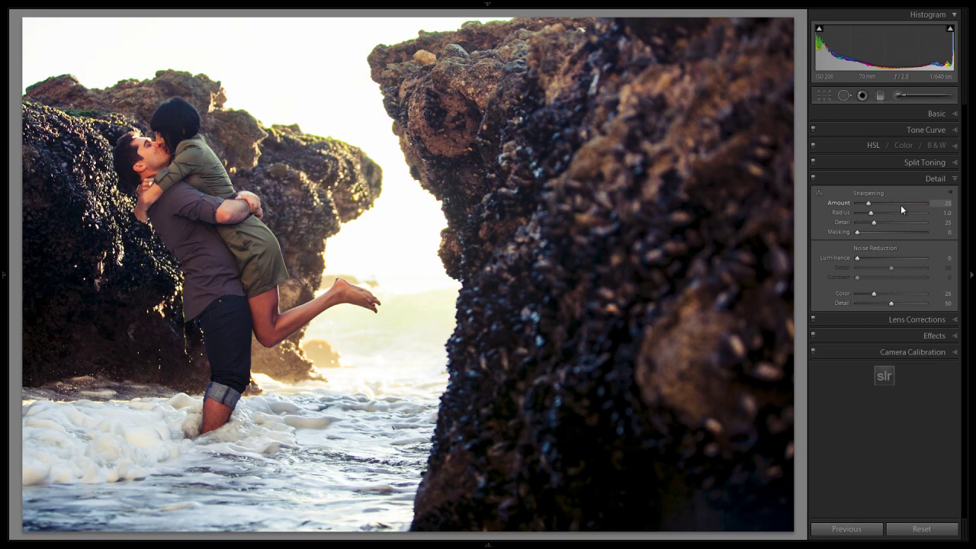
pyautogui.moveTo(118, 148); pyautogui.dragTo(500, 203)
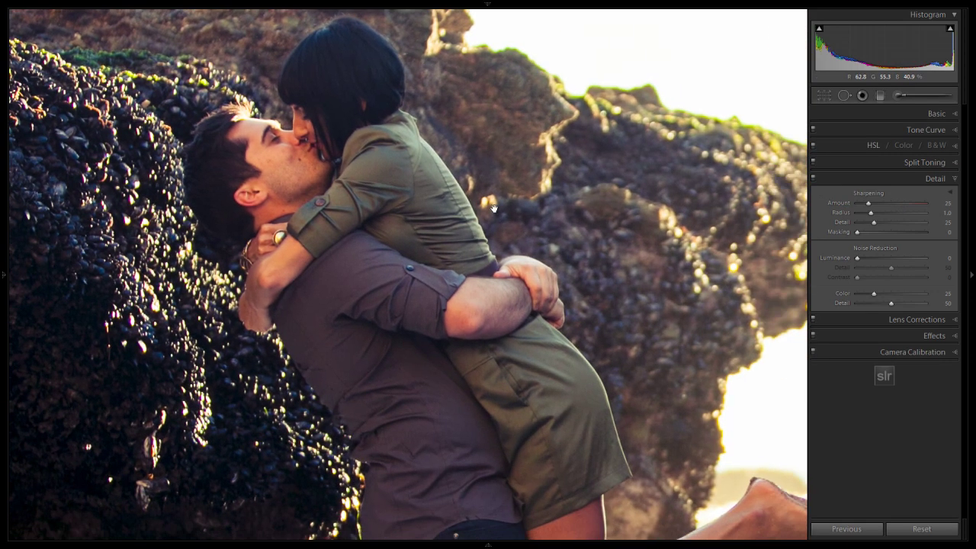
pyautogui.scroll(8, 905, 205)
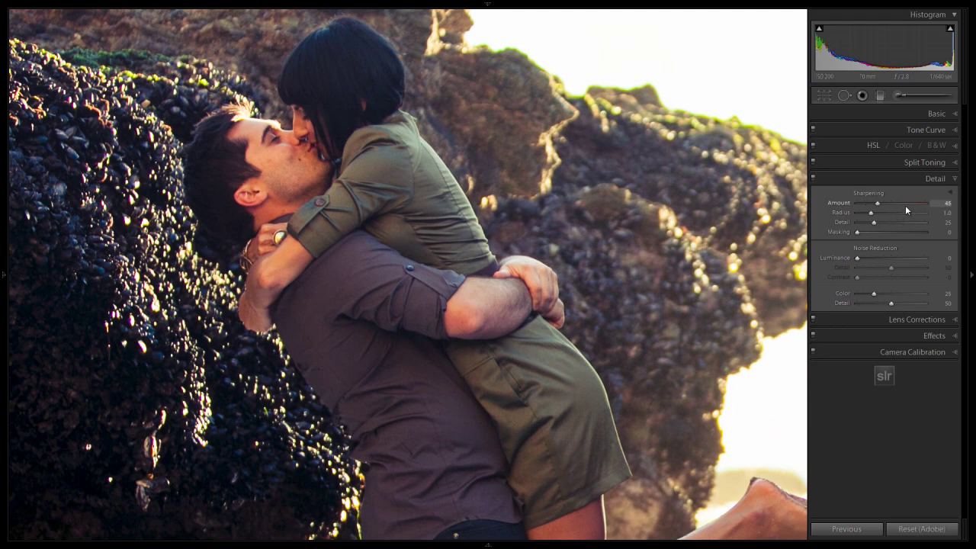
pyautogui.moveTo(587, 244); pyautogui.dragTo(574, 221)
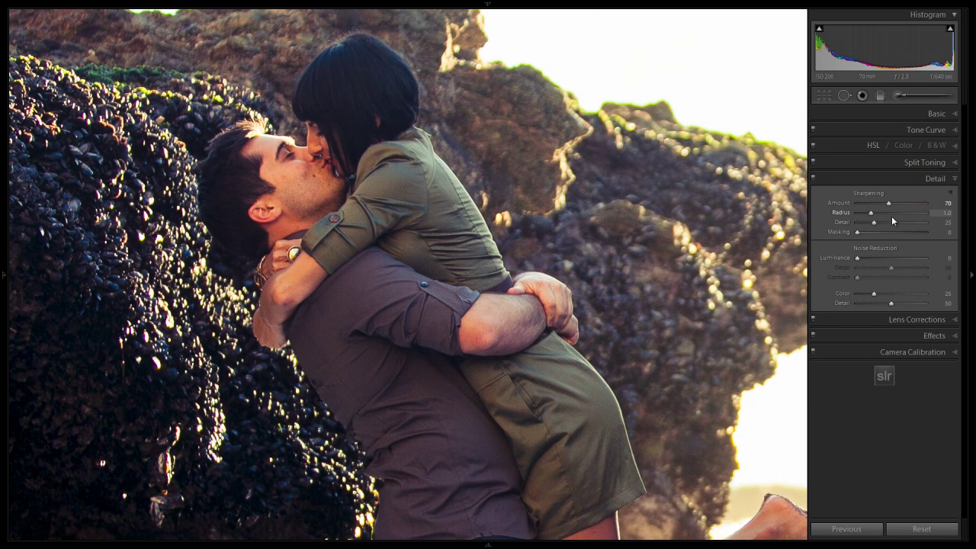
# - Set the sharpening radius to 1.5 and the sharpening detail to 10
pyautogui.press('Up')
pyautogui.press('Up')
pyautogui.press('Up')
pyautogui.press('Up')
pyautogui.press('Down')
pyautogui.press('Down')
pyautogui.press('Down')
pyautogui.press('Down')
pyautogui.press('Down')
pyautogui.press('Down')
pyautogui.press('Down')
pyautogui.press('Down')
pyautogui.press('Down')
pyautogui.press('Down')
pyautogui.press('Down')
pyautogui.press('Down')
pyautogui.press('Down')
pyautogui.press('Down')
pyautogui.press('Down')
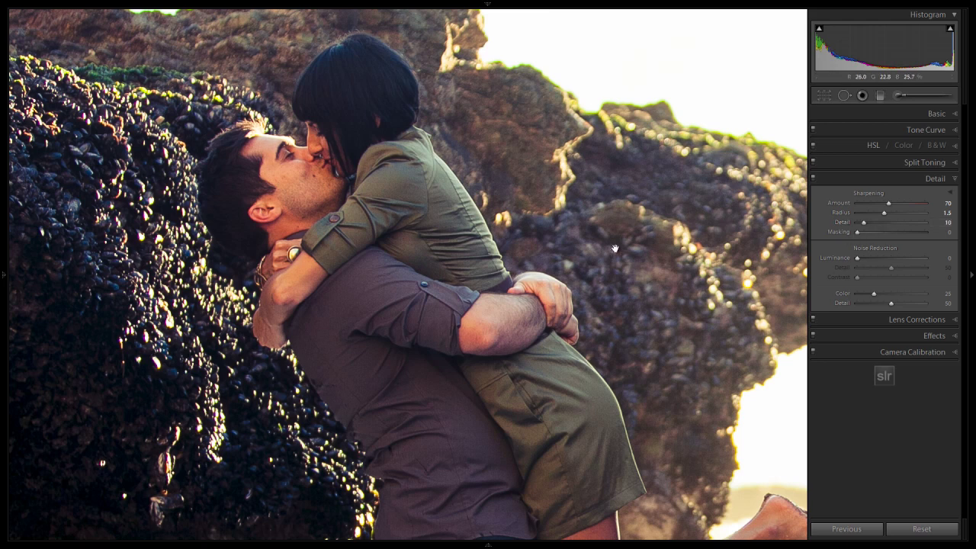